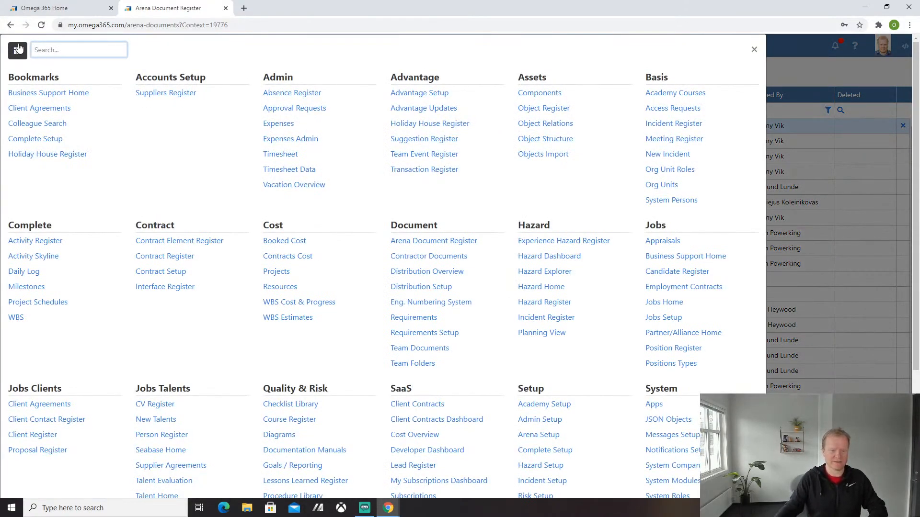
# Open the Engineering Numbering System and review its facility, project, discipline and release codes, widening the Progress Received column
pyautogui.click(431, 305)
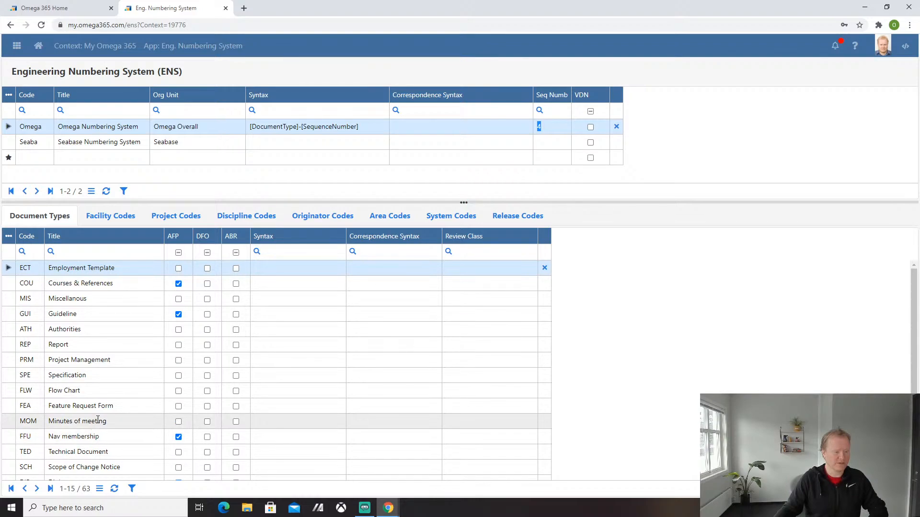
pyautogui.click(94, 219)
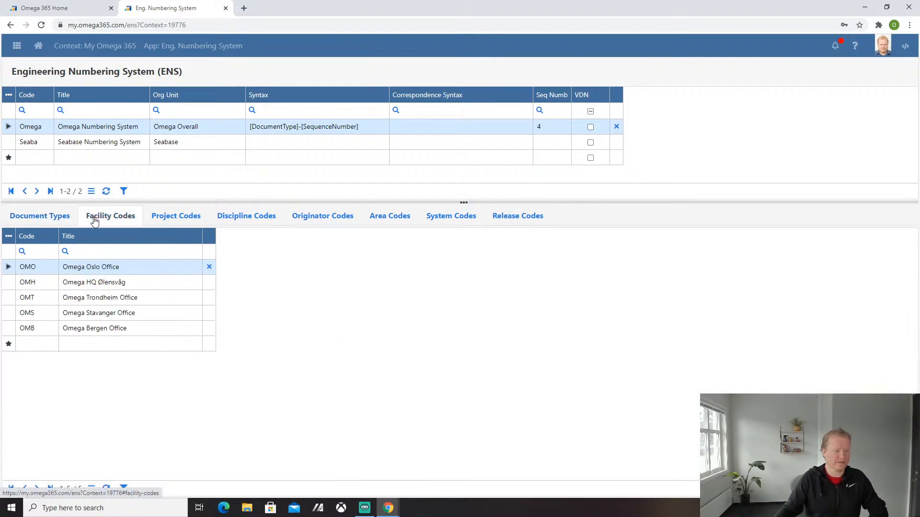
pyautogui.click(179, 217)
pyautogui.click(259, 220)
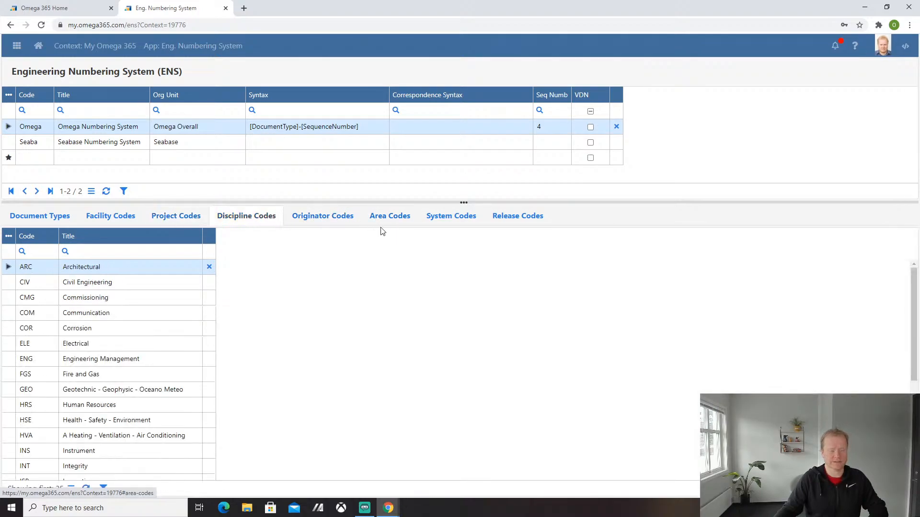
pyautogui.click(523, 219)
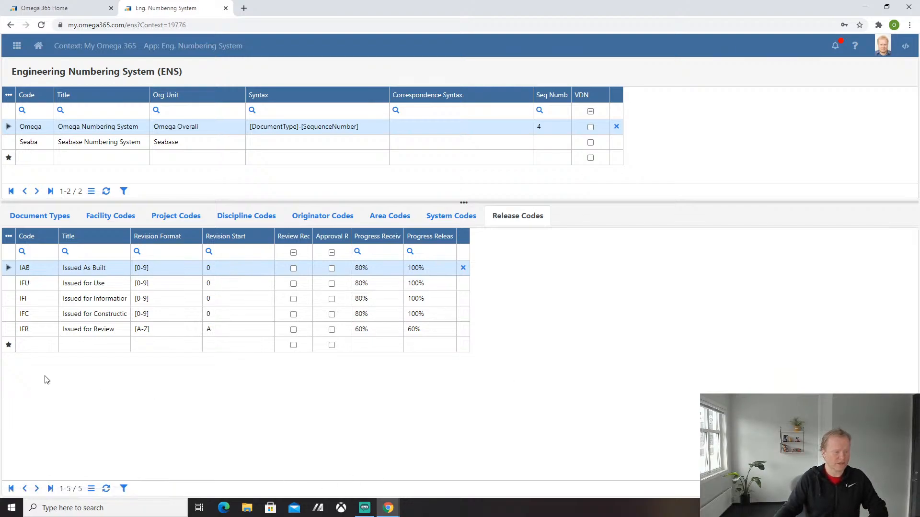
pyautogui.click(14, 287)
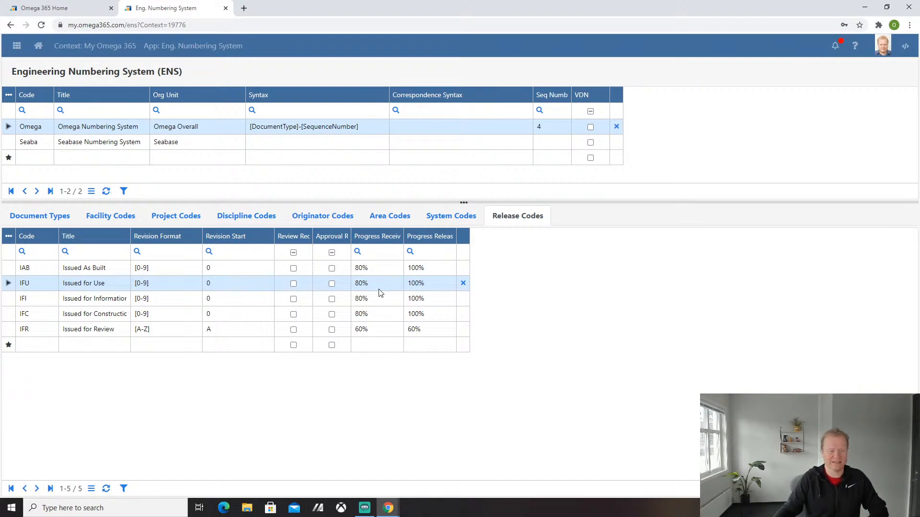
pyautogui.moveTo(403, 237); pyautogui.dragTo(413, 236)
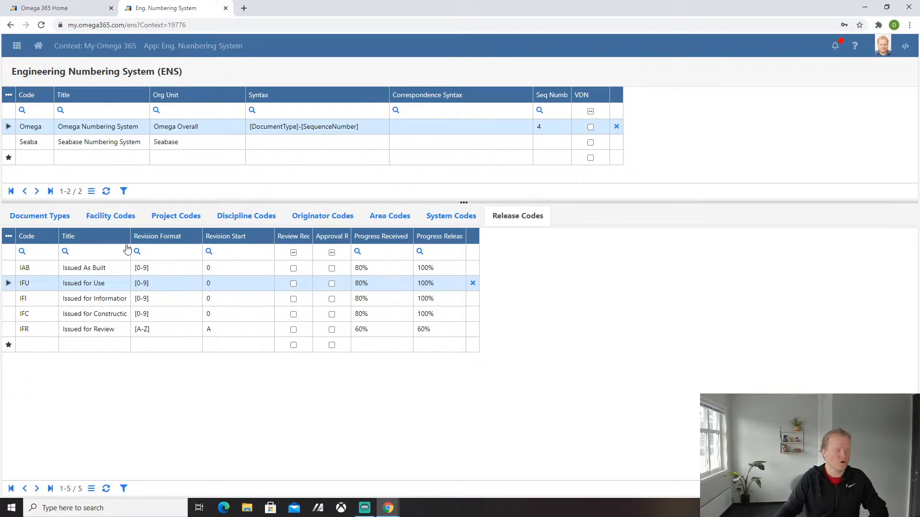
# Find and open the Arena Document Register by searching the app list for "are"
pyautogui.click(16, 46)
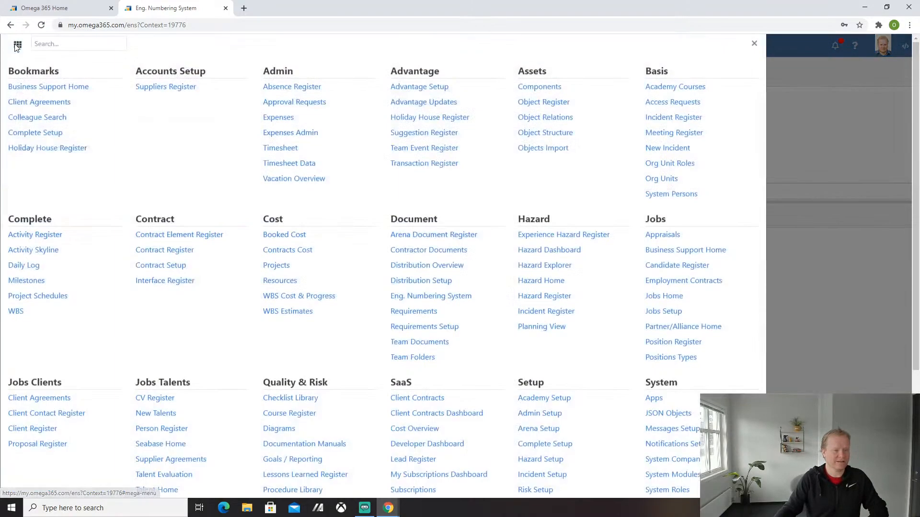
pyautogui.write('are')
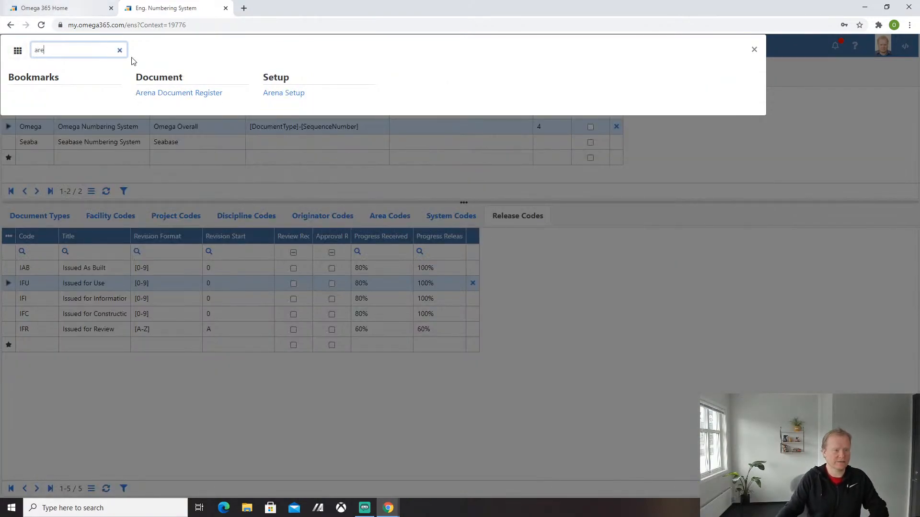
pyautogui.click(218, 93)
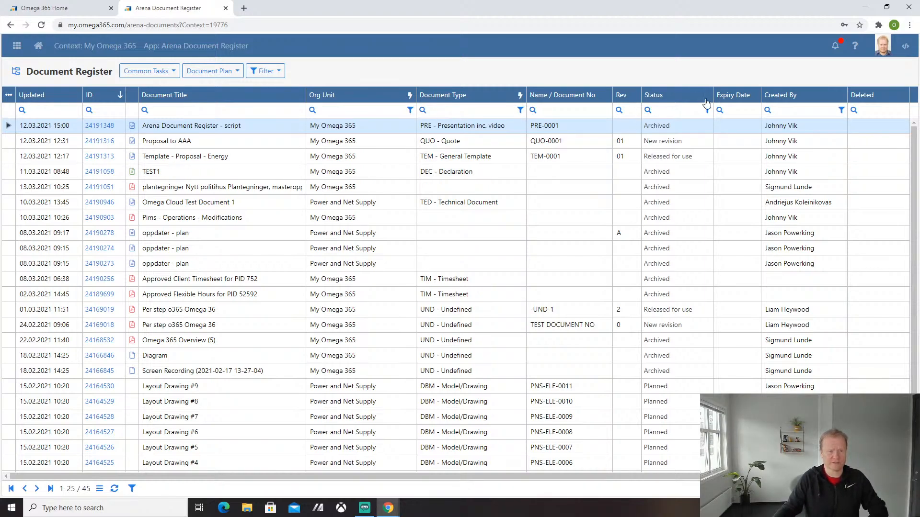
# Show the document type and org unit tree, expand DBM - Model/Drawing, and hide the tree again
pyautogui.click(17, 74)
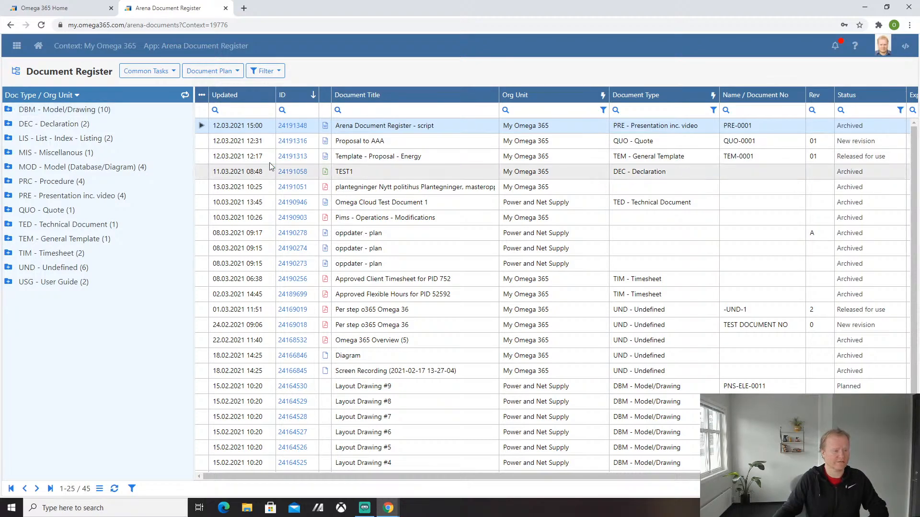
pyautogui.click(8, 109)
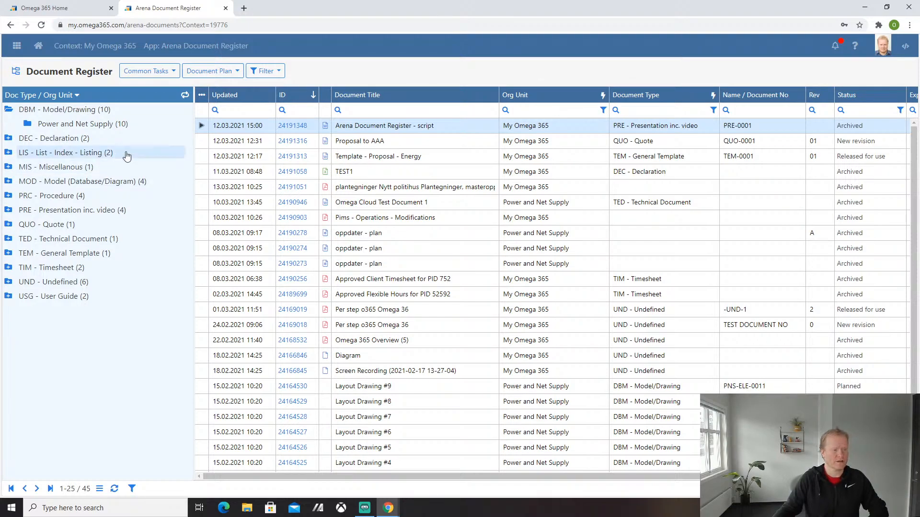
pyautogui.click(15, 73)
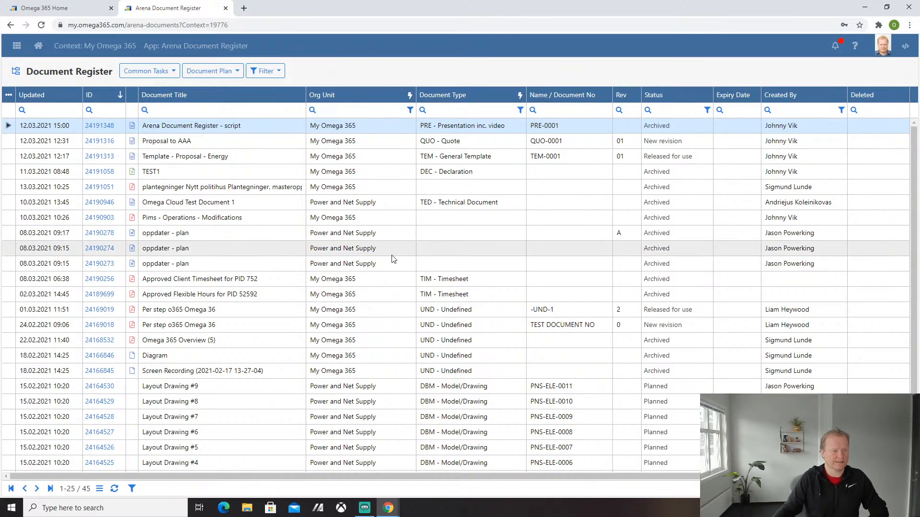
# Open the "Template - Proposal - Energy" document and look through its available commands
pyautogui.click(101, 161)
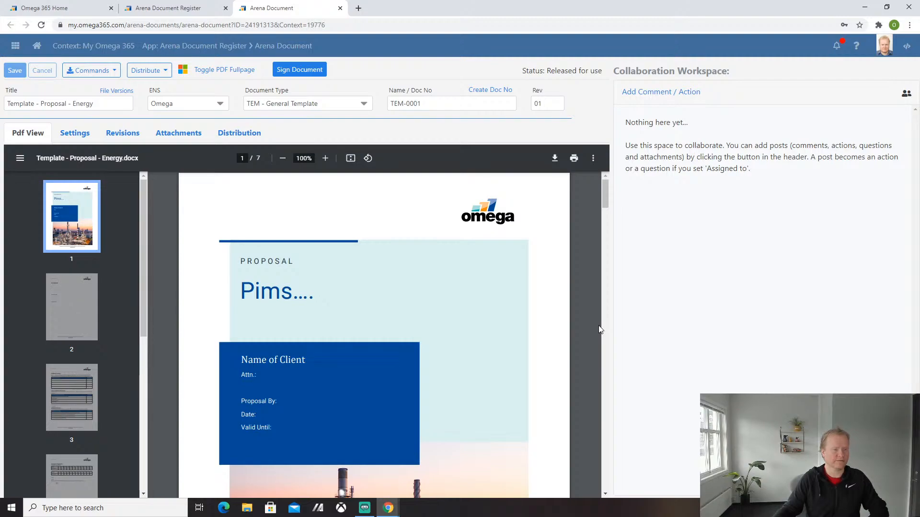
pyautogui.click(99, 75)
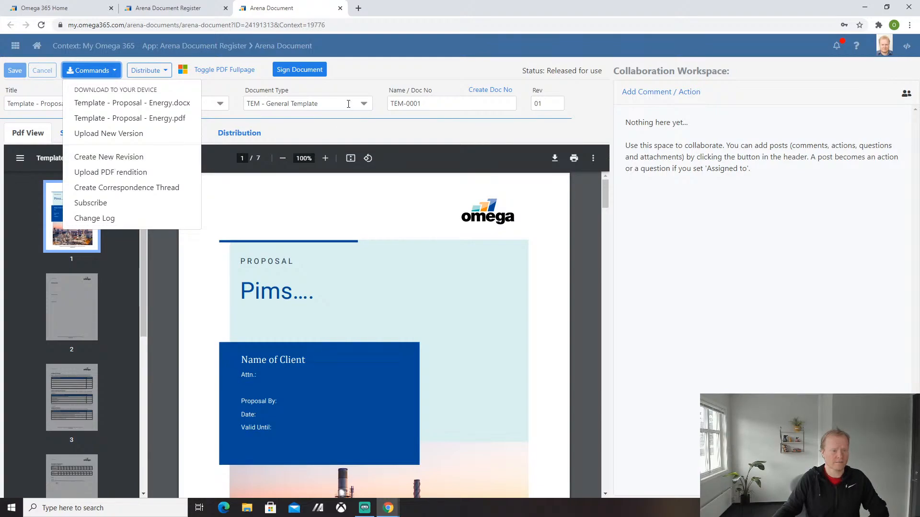
pyautogui.click(353, 88)
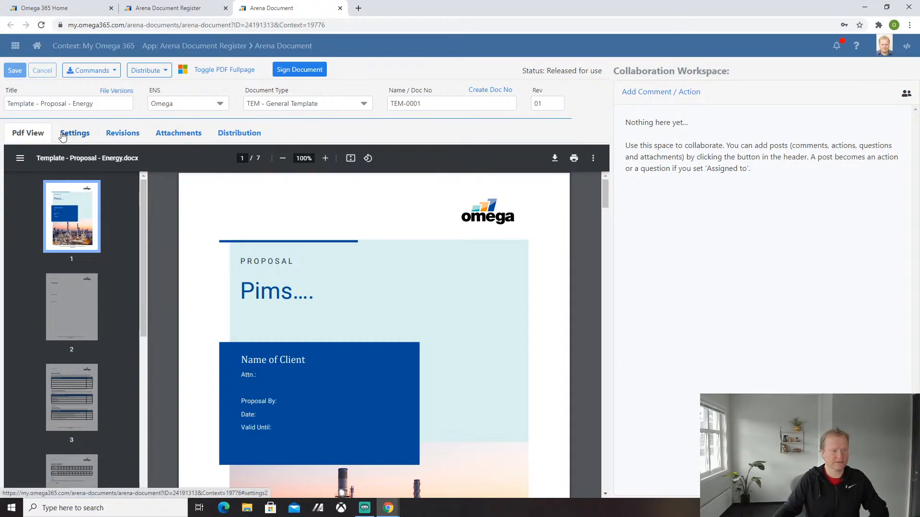
# Examine the document's settings, including the choices for Review Class and Activity
pyautogui.click(63, 136)
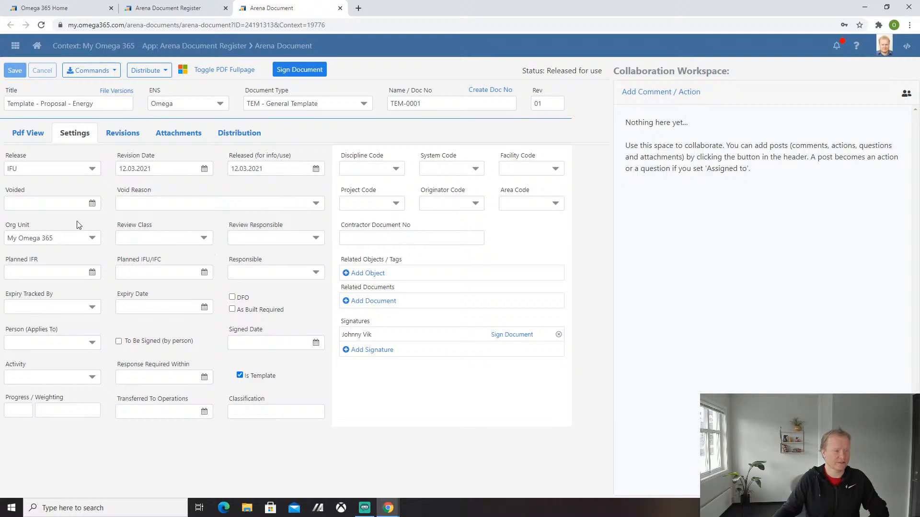
pyautogui.click(140, 237)
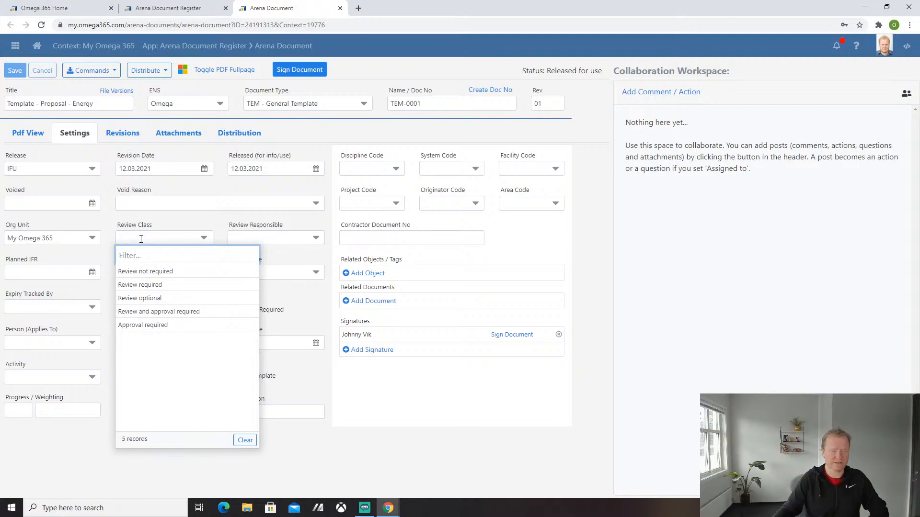
pyautogui.click(241, 235)
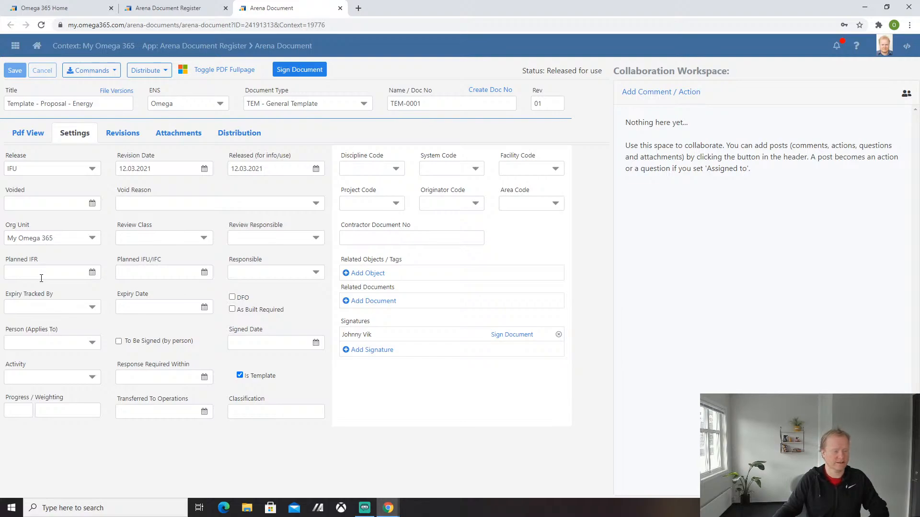
pyautogui.click(80, 380)
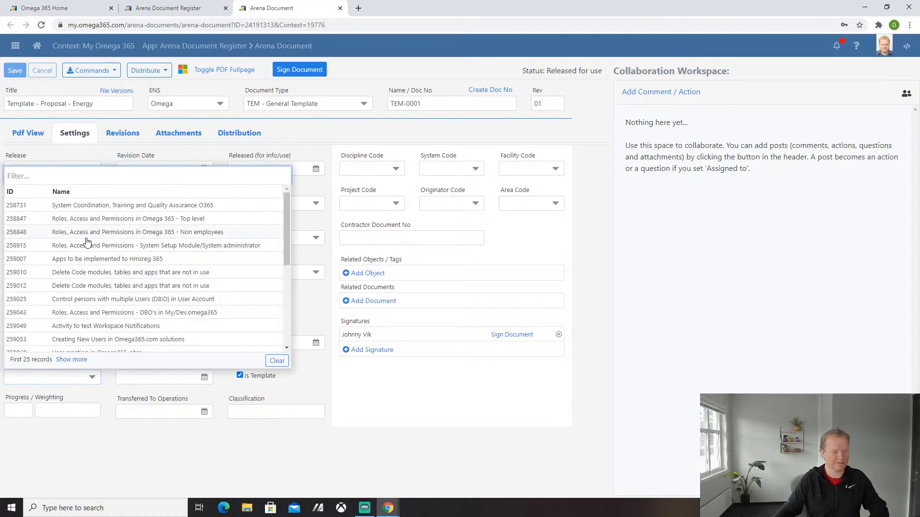
pyautogui.click(104, 398)
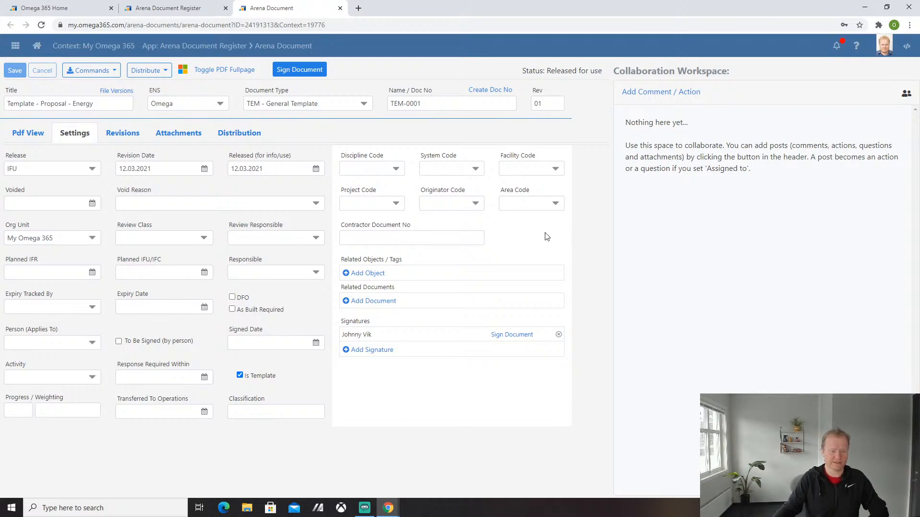
# View the objects that can be related to the document and close the selection without choosing one
pyautogui.click(349, 278)
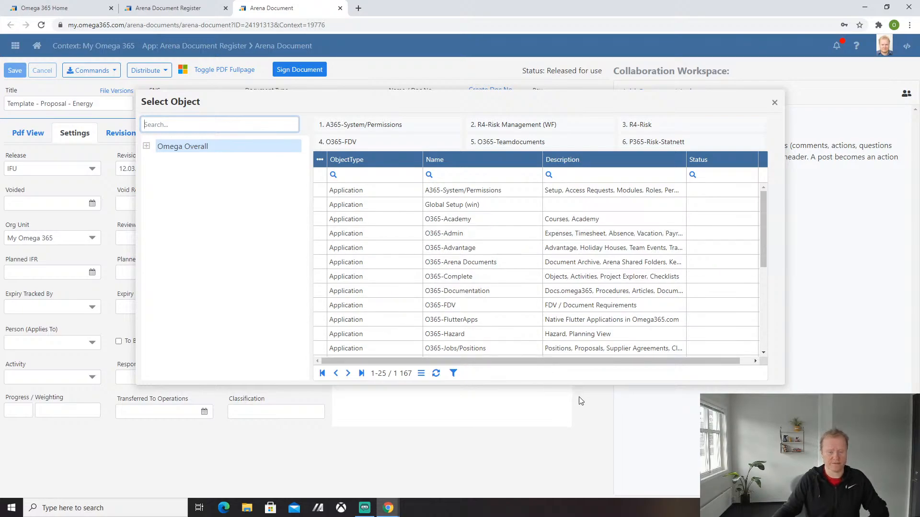
pyautogui.click(596, 405)
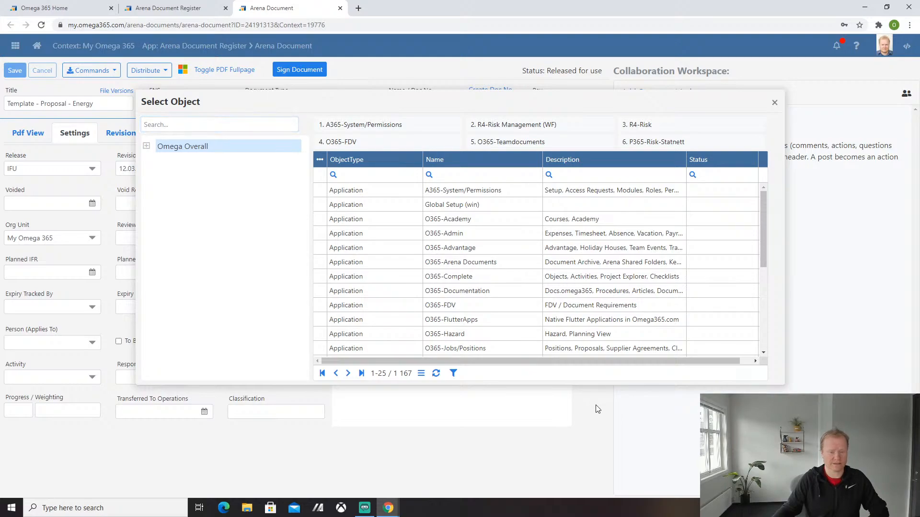
pyautogui.click(596, 405)
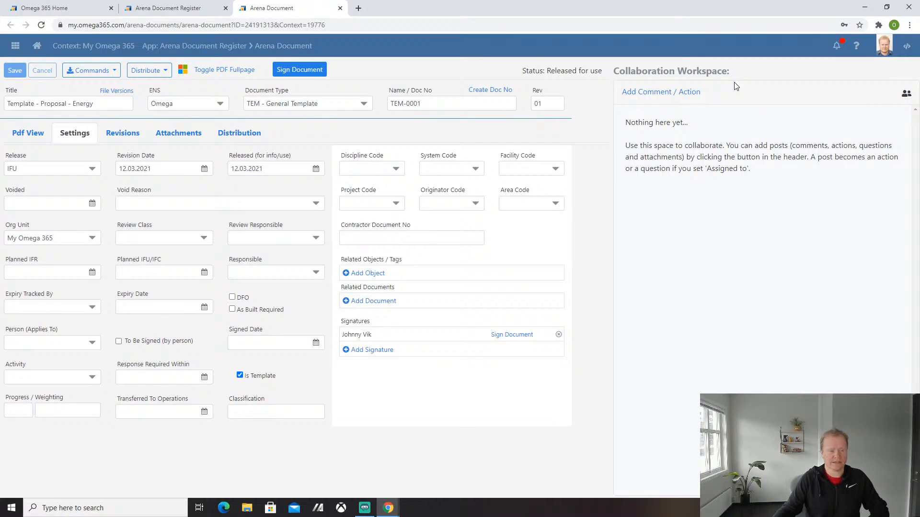
# Draft the workspace comment "Please update section 3 to include ..." with a colleague assigned, and discard it
pyautogui.click(682, 96)
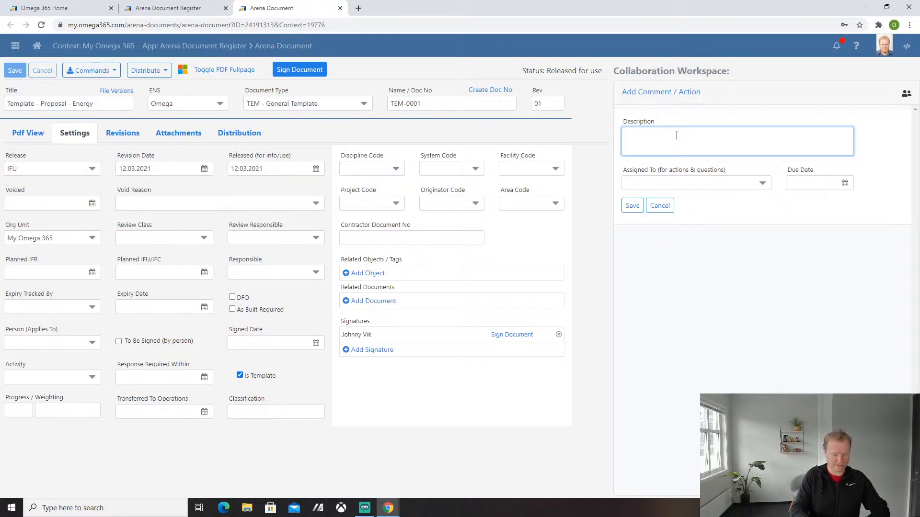
pyautogui.write('Ple')
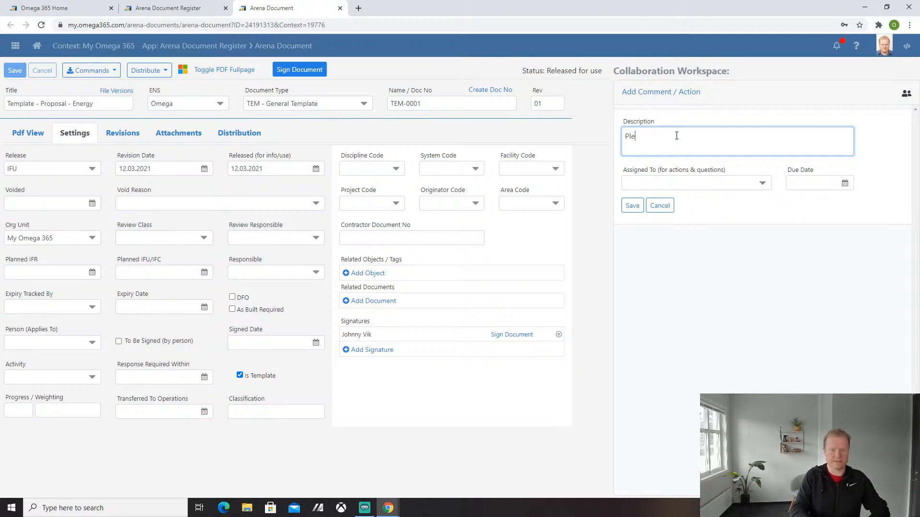
pyautogui.write('ase supdate section 3 to inc')
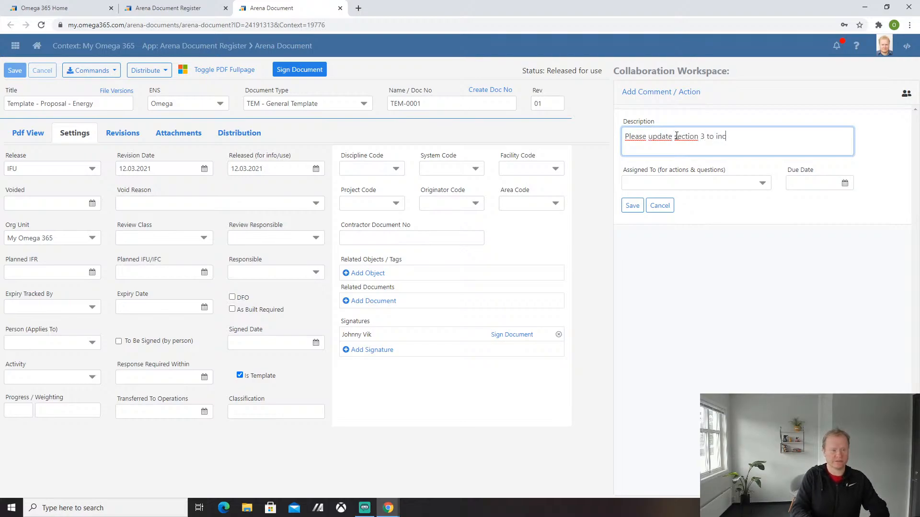
pyautogui.write('lude ...')
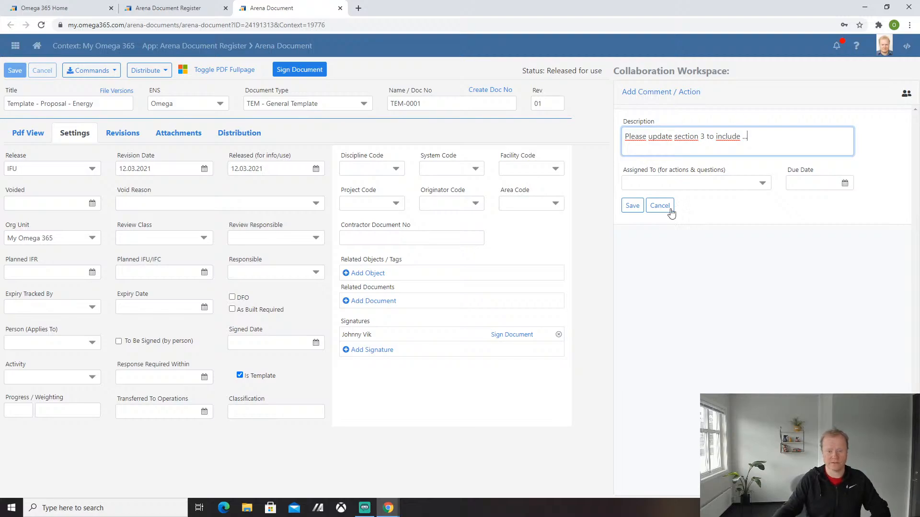
pyautogui.click(656, 189)
pyautogui.click(574, 235)
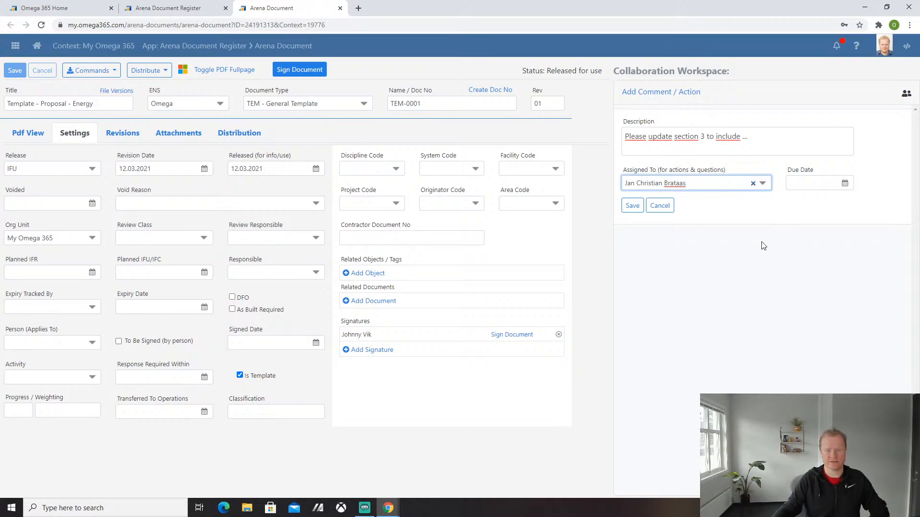
pyautogui.click(653, 206)
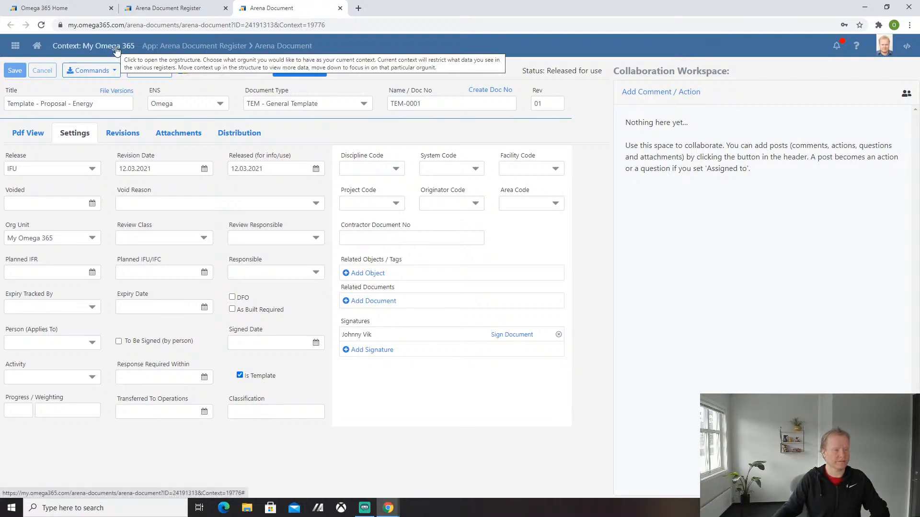
# From the document register, create a new document titled "Sample quote" with doc type QUO, using the template "Template - Proposal - Energy.docx"
pyautogui.click(199, 47)
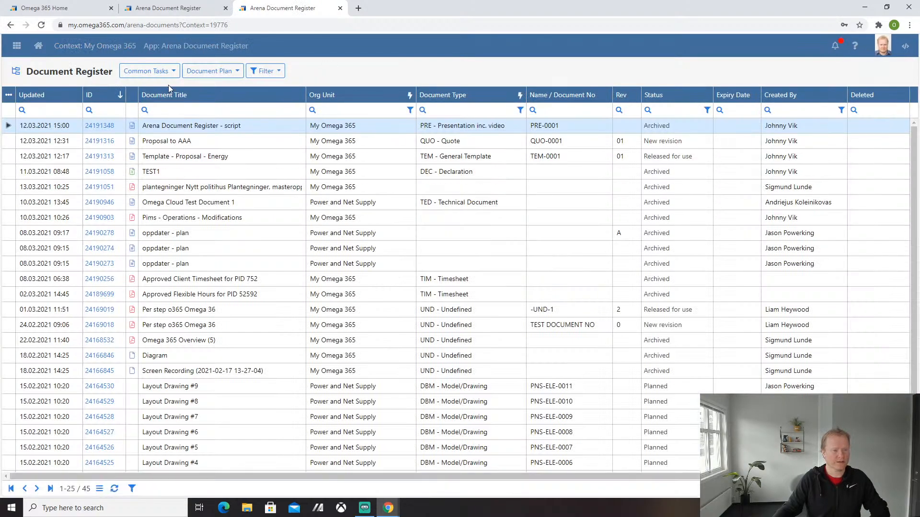
pyautogui.click(169, 76)
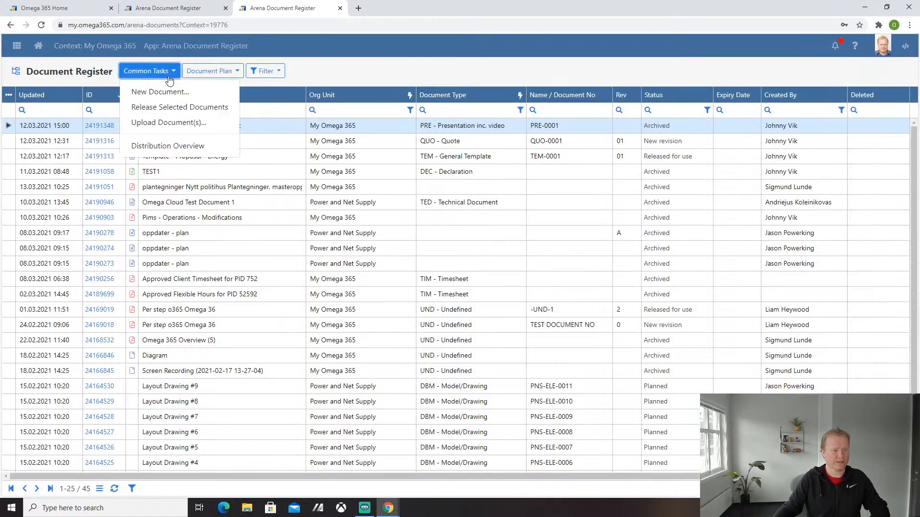
pyautogui.click(160, 91)
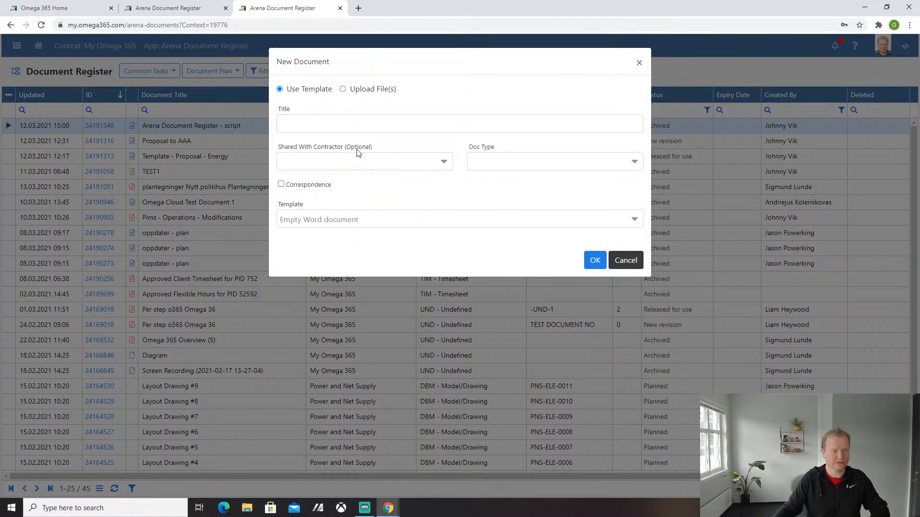
pyautogui.click(344, 123)
pyautogui.write('Sample')
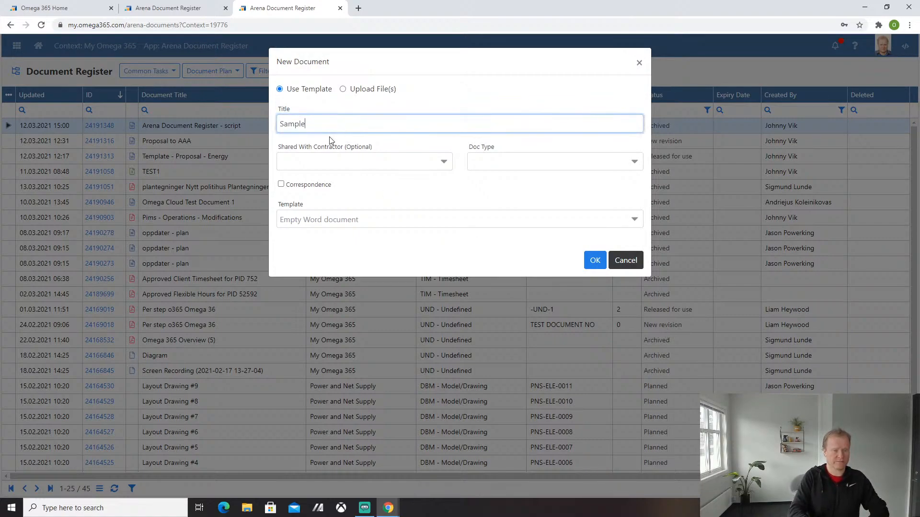
pyautogui.write(' quote')
pyautogui.click(584, 167)
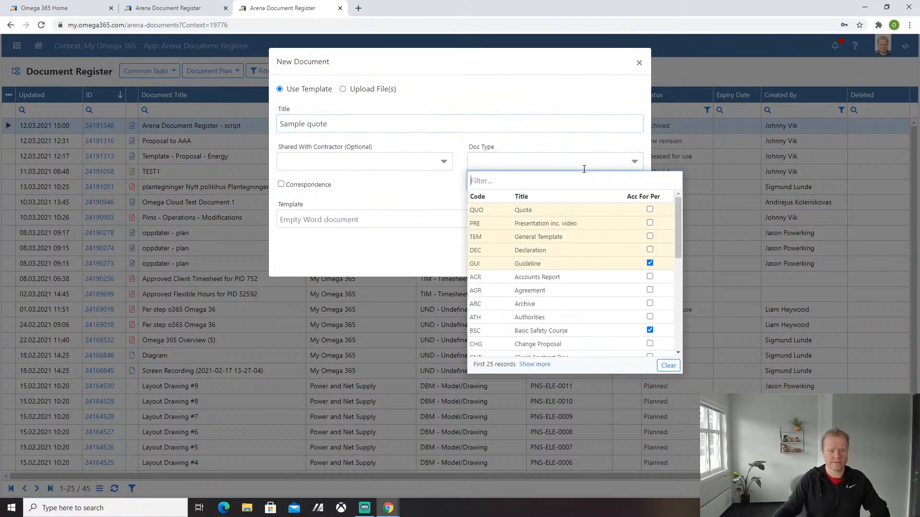
pyautogui.click(552, 213)
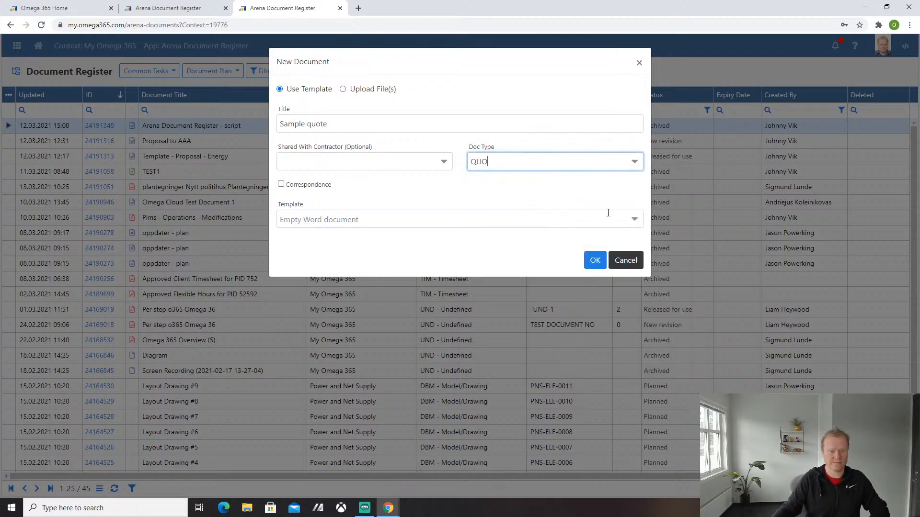
pyautogui.click(423, 220)
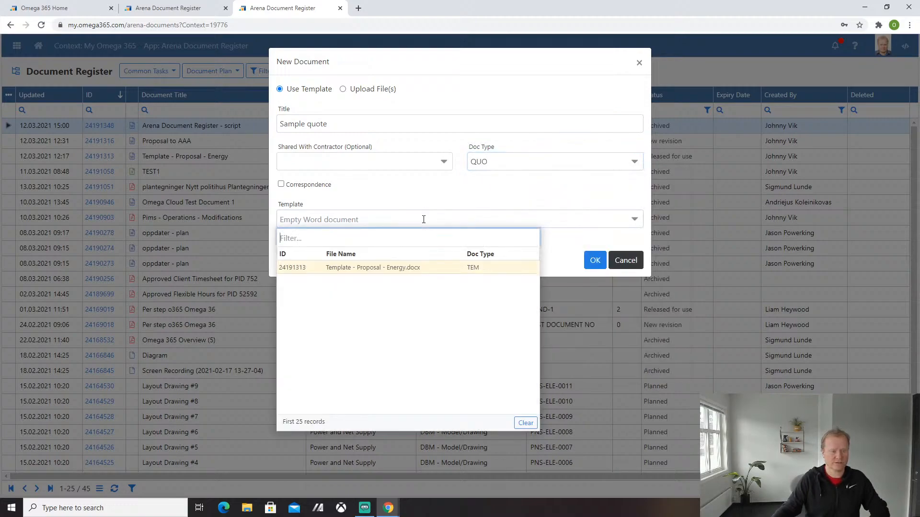
pyautogui.click(376, 268)
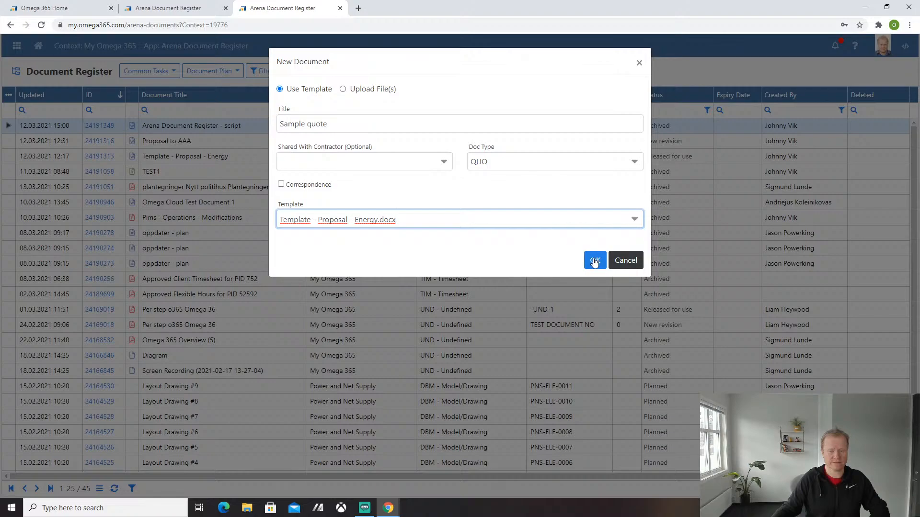
pyautogui.click(595, 260)
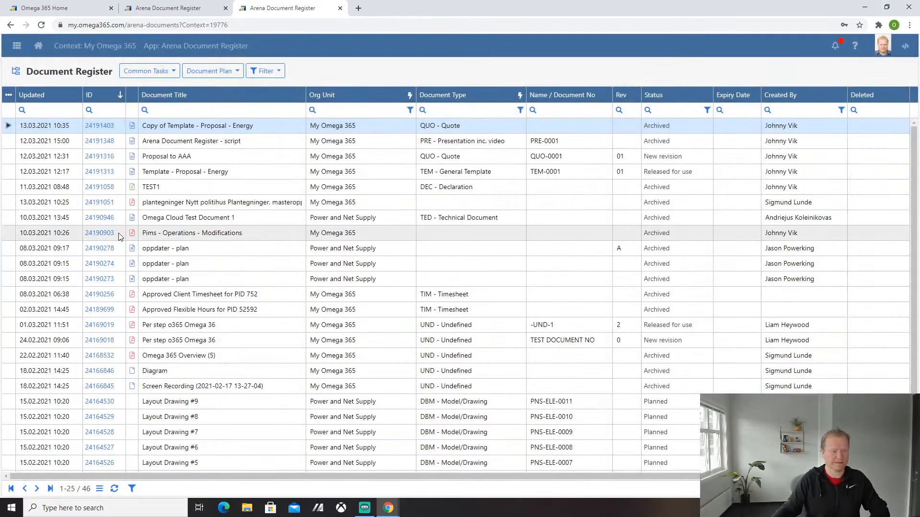
# Open the newly created quote from the register, retitle it "Quote for Client X" and save it
pyautogui.click(88, 126)
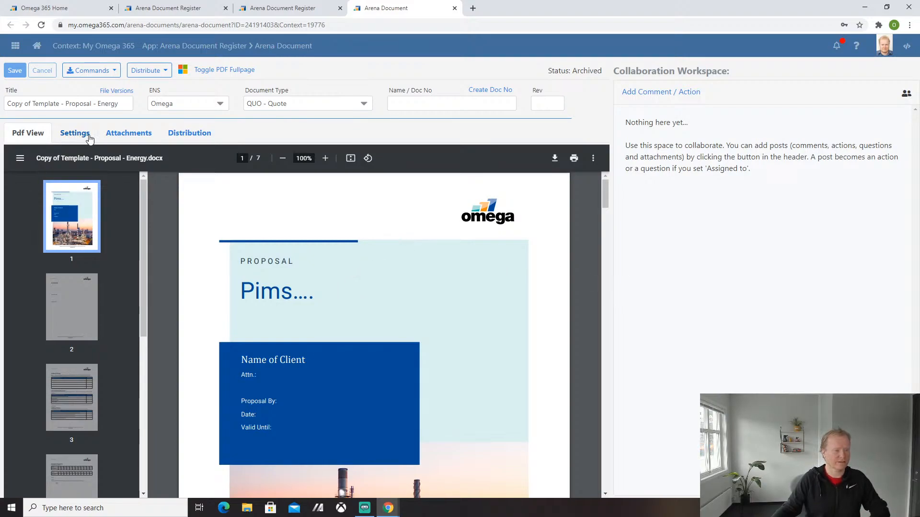
pyautogui.tripleClick(114, 104)
pyautogui.write('Quo')
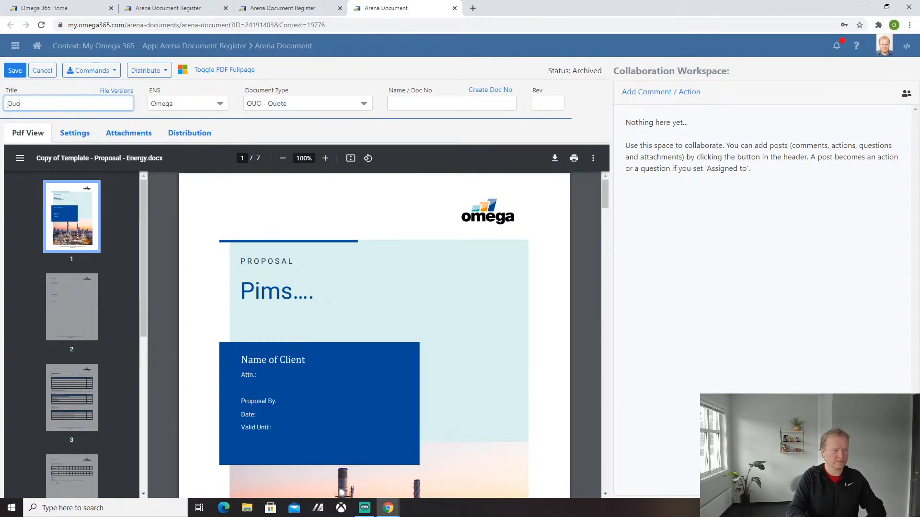
pyautogui.write('te for Client X')
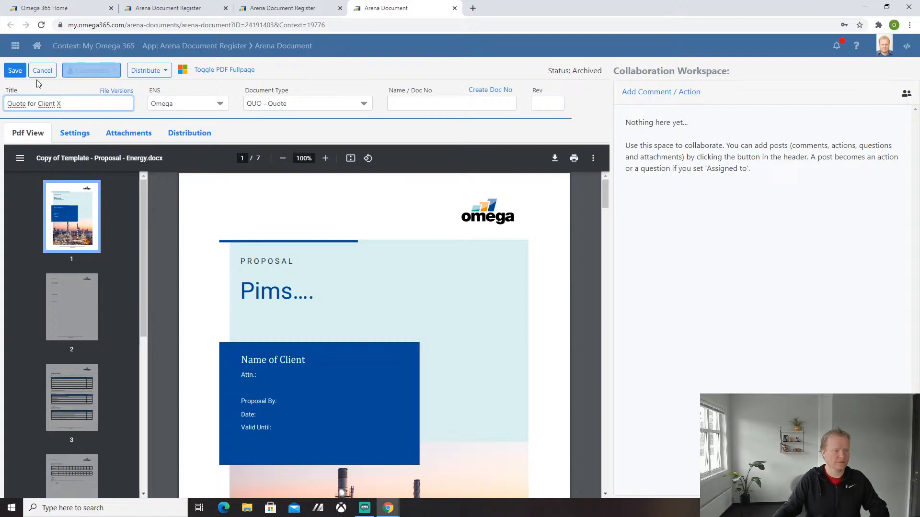
pyautogui.click(15, 73)
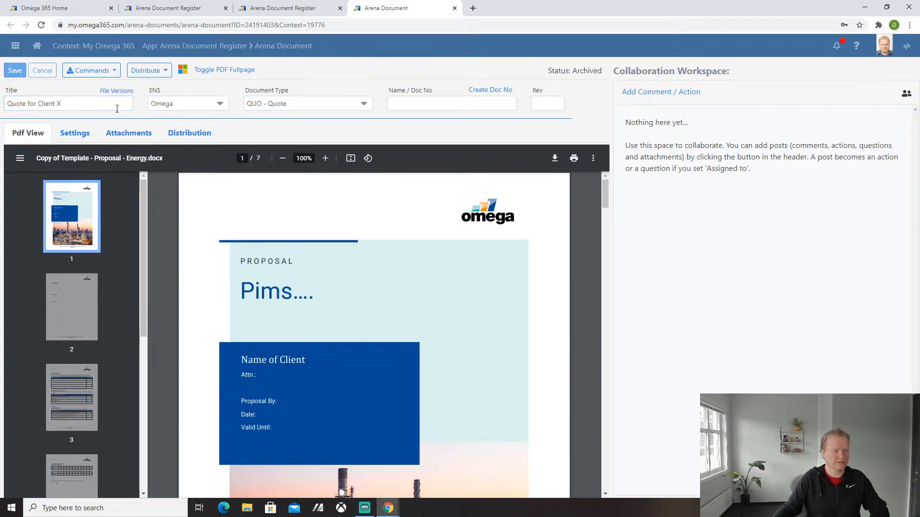
# Check out the quote for editing in Office 365 and open it in the desktop version of Word
pyautogui.click(183, 74)
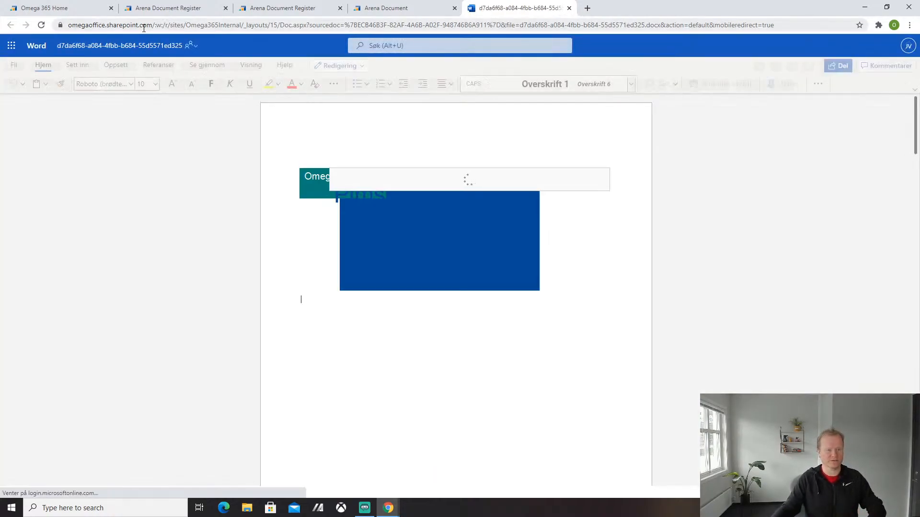
pyautogui.click(350, 67)
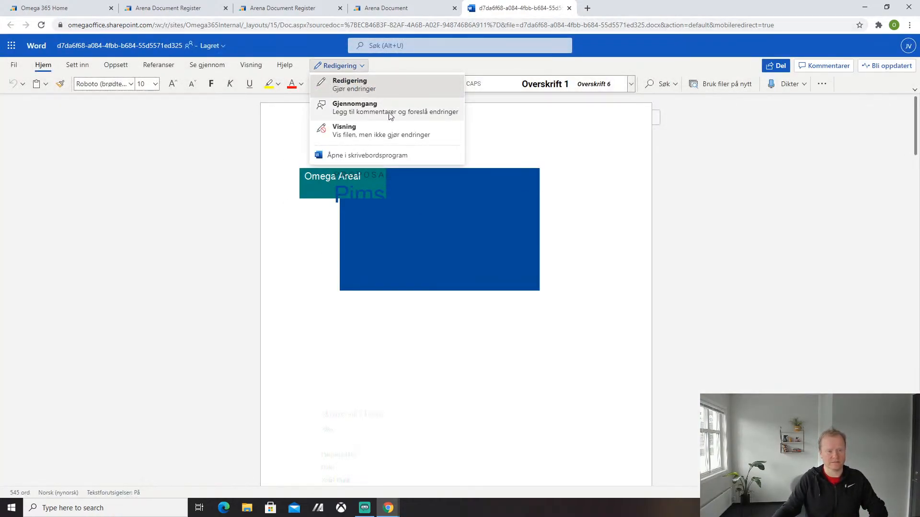
pyautogui.click(397, 154)
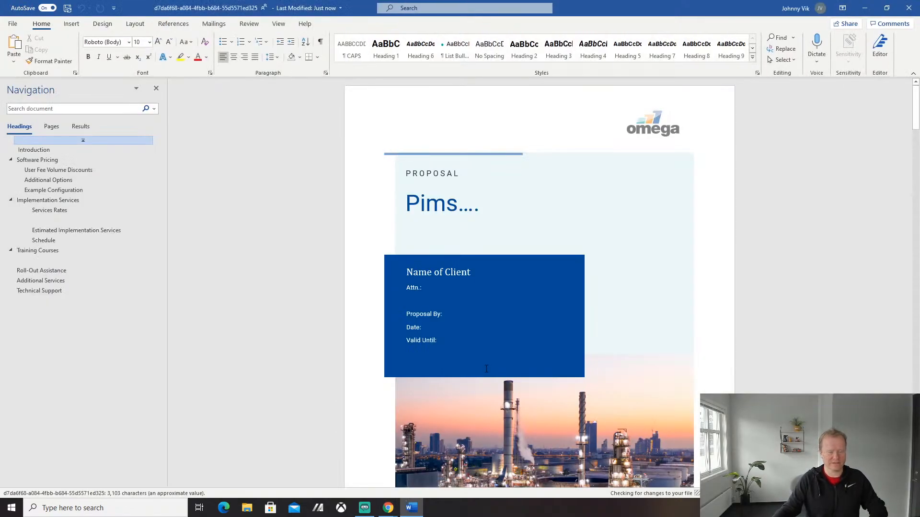
# Write "Some content goes here." under the Introduction heading, and close both the desktop and online Word documents
pyautogui.scroll(-5, 487, 369)
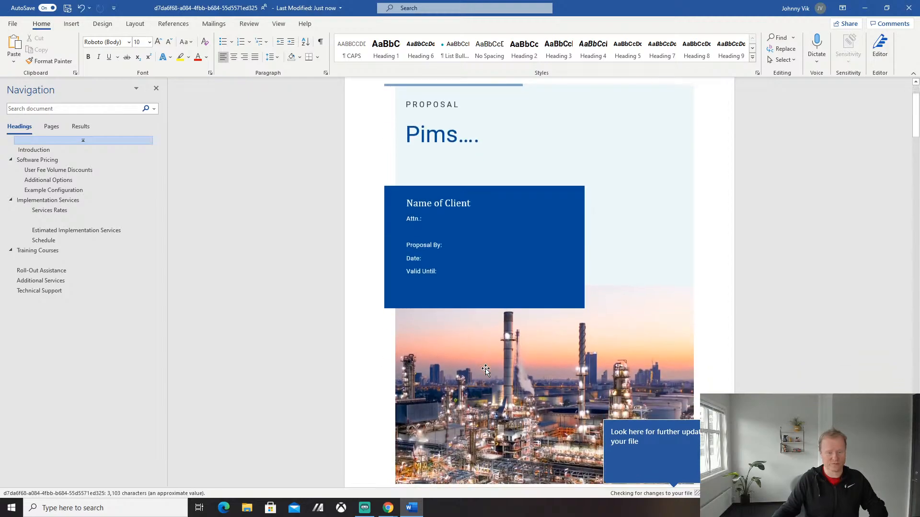
pyautogui.scroll(-3, 486, 373)
pyautogui.click(422, 357)
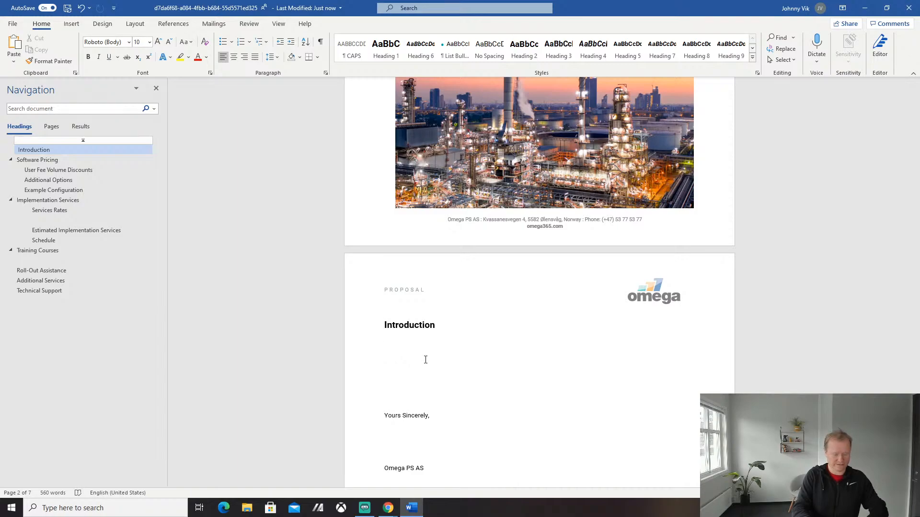
pyautogui.write('SOme')
pyautogui.press('BackSpace')
pyautogui.press('BackSpace')
pyautogui.press('BackSpace')
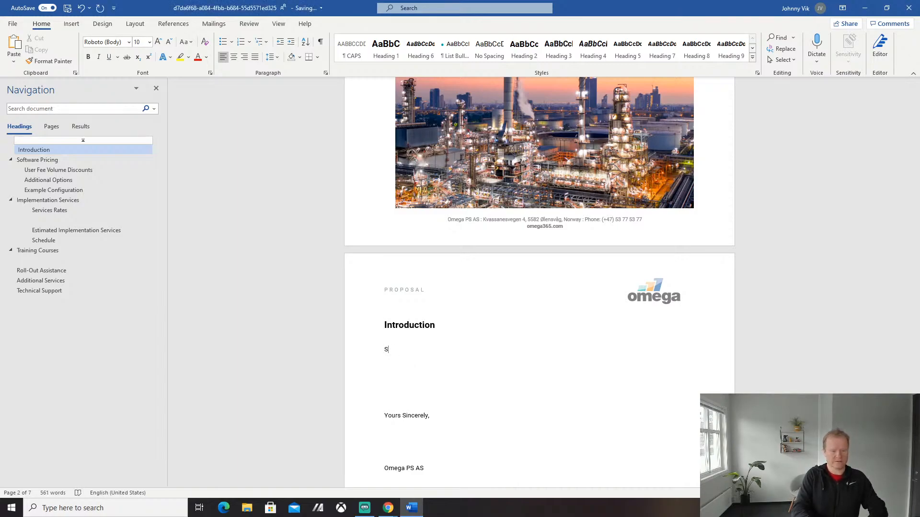
pyautogui.write('ome content goes ')
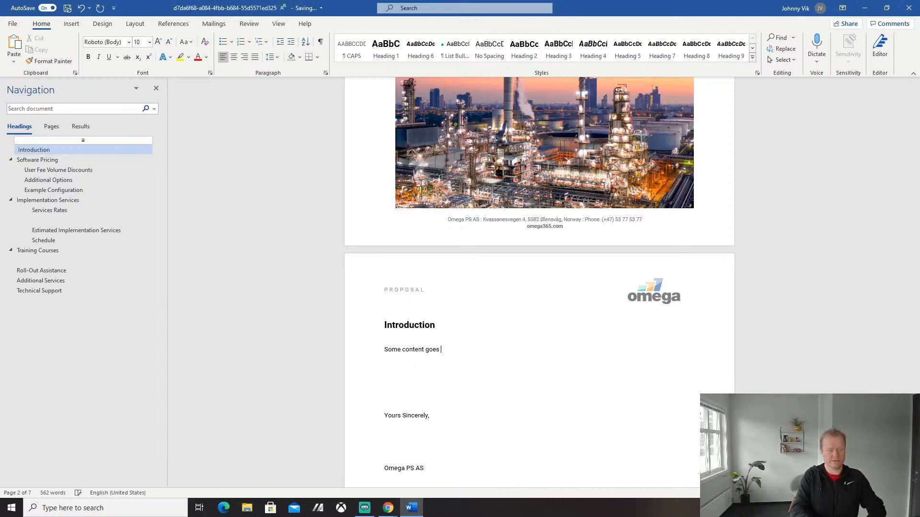
pyautogui.write('here.')
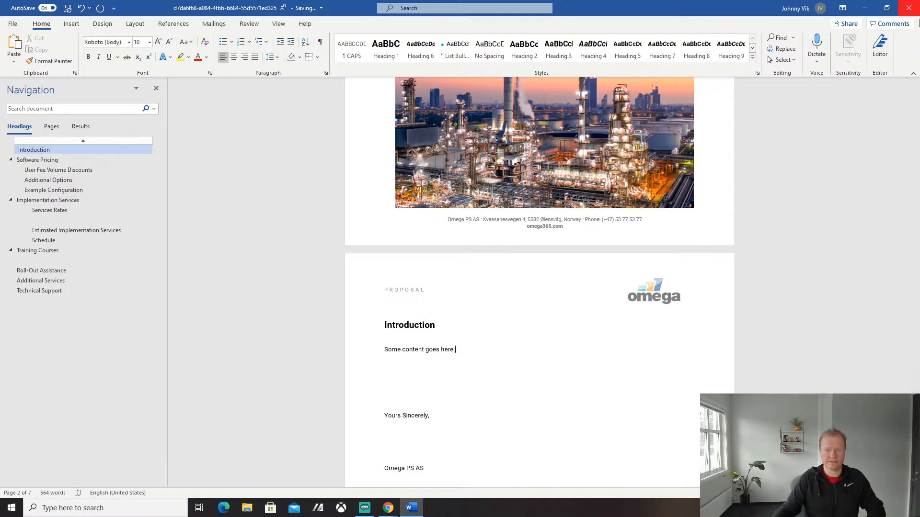
pyautogui.click(909, 8)
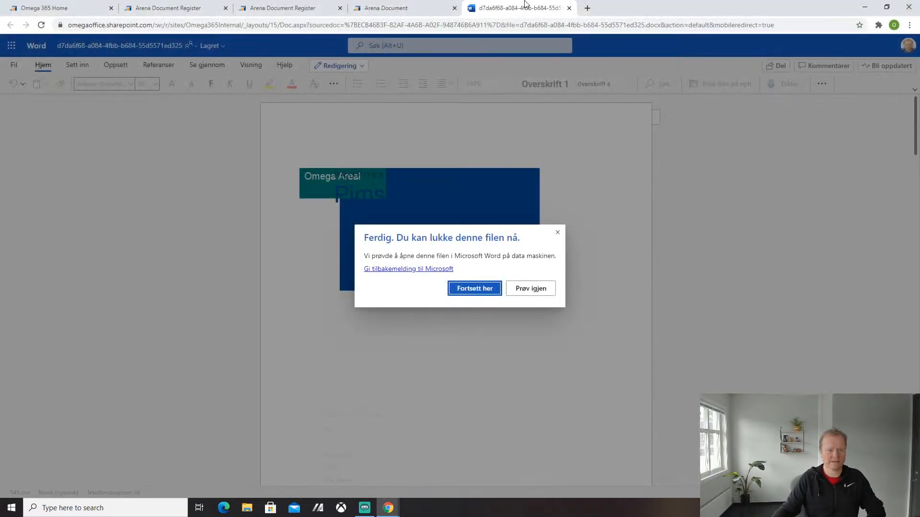
pyautogui.click(569, 8)
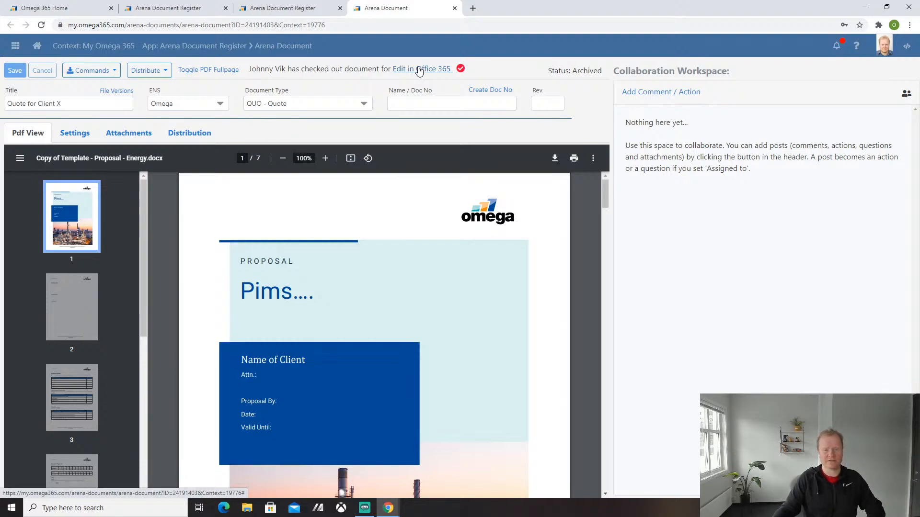
# Post the workspace comment "Please describe Arena Documents feastures in section 3." as an action assigned to a colleague
pyautogui.click(672, 92)
pyautogui.click(687, 146)
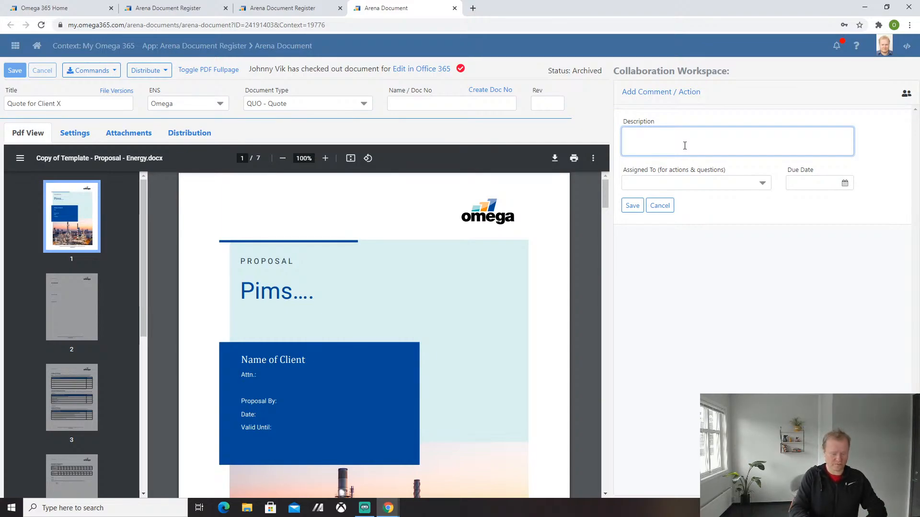
pyautogui.write('Plesa')
pyautogui.press('BackSpace')
pyautogui.write('ase')
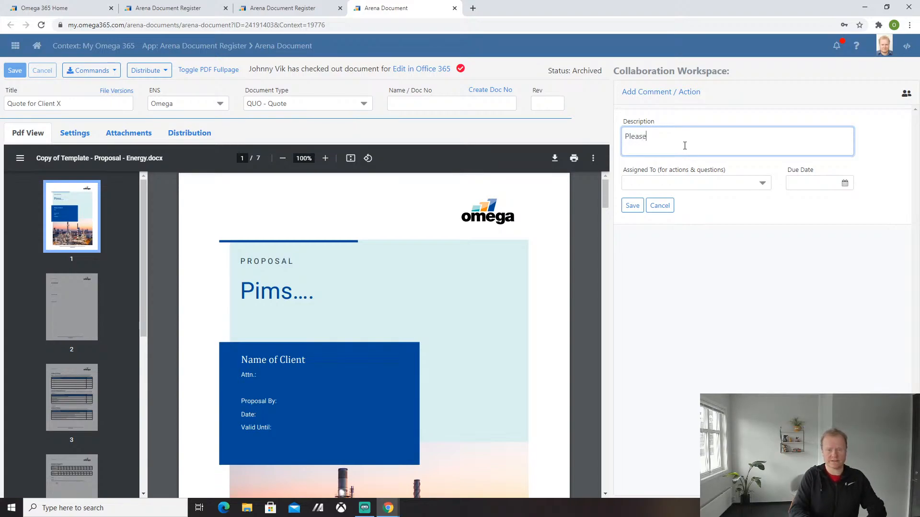
pyautogui.write(' describe A')
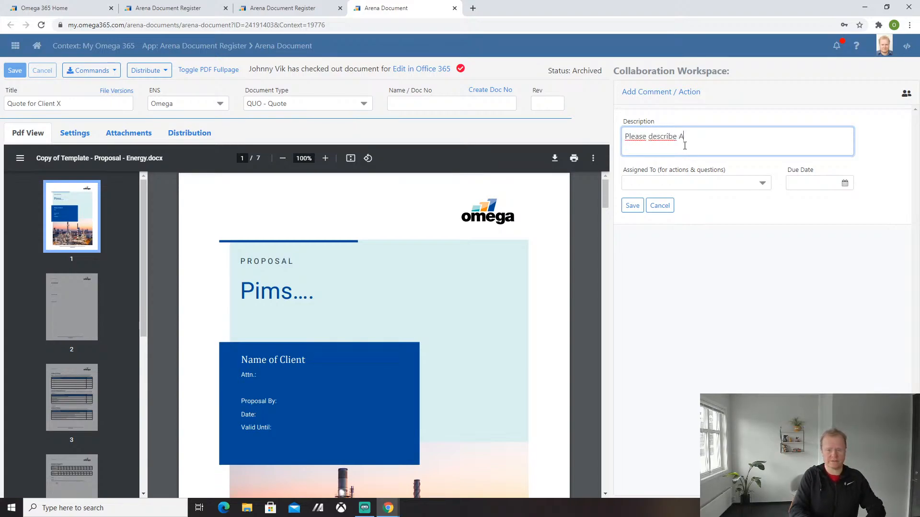
pyautogui.write('rena Documents feastu')
pyautogui.write('rena Documents r')
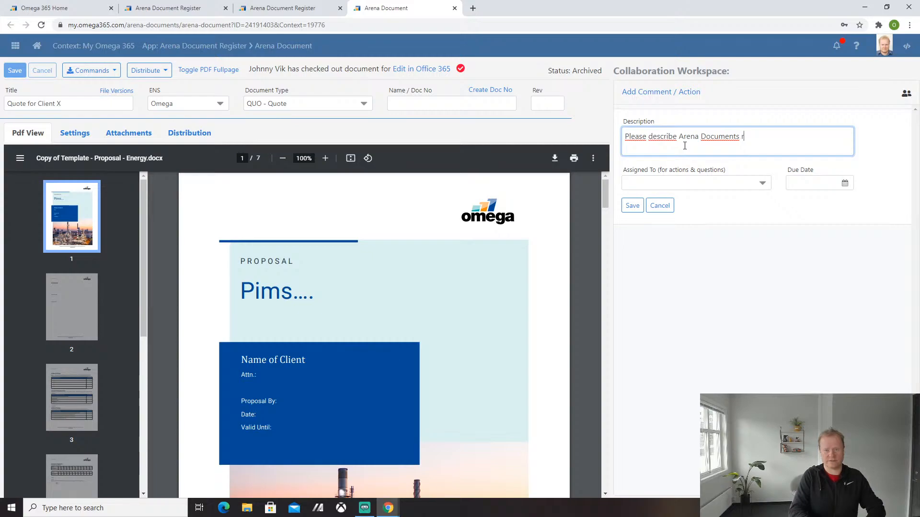
pyautogui.press('BackSpace')
pyautogui.write('feastures in section 3.')
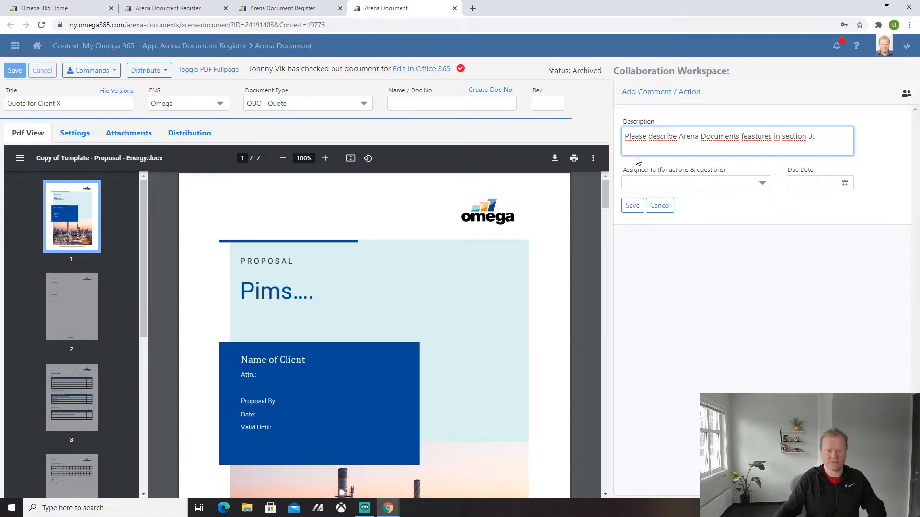
pyautogui.click(640, 183)
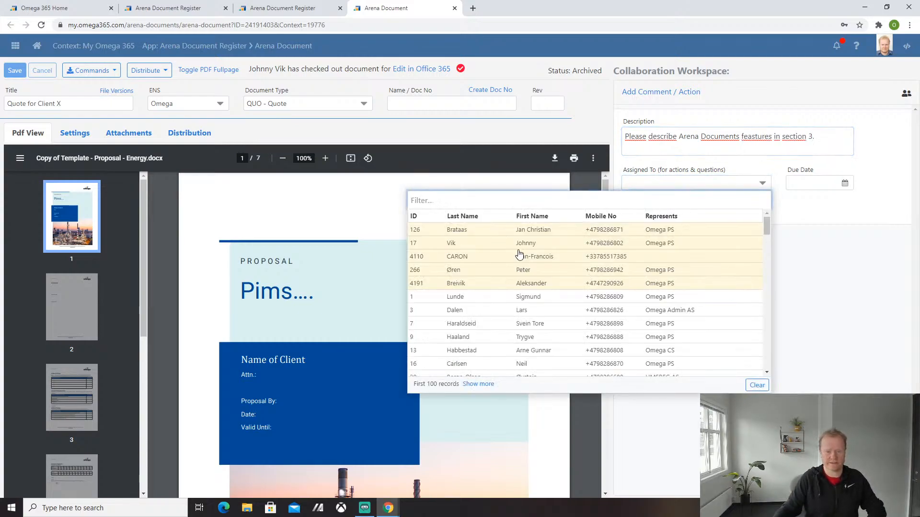
pyautogui.click(484, 233)
pyautogui.click(632, 206)
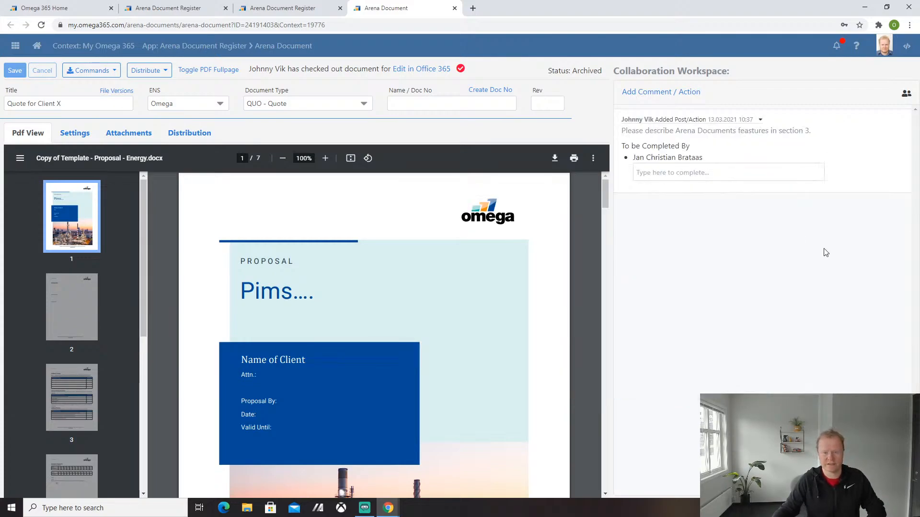
# Delete the posted action from the collaboration workspace
pyautogui.click(762, 120)
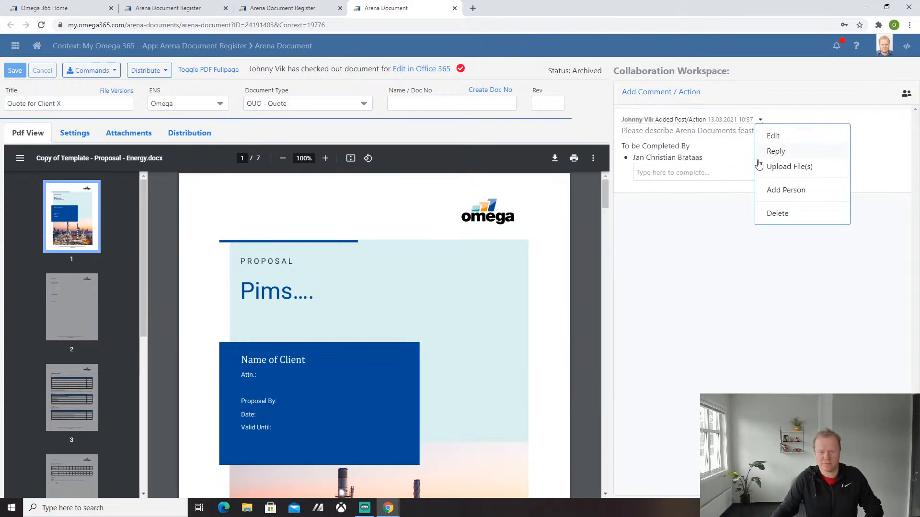
pyautogui.click(772, 212)
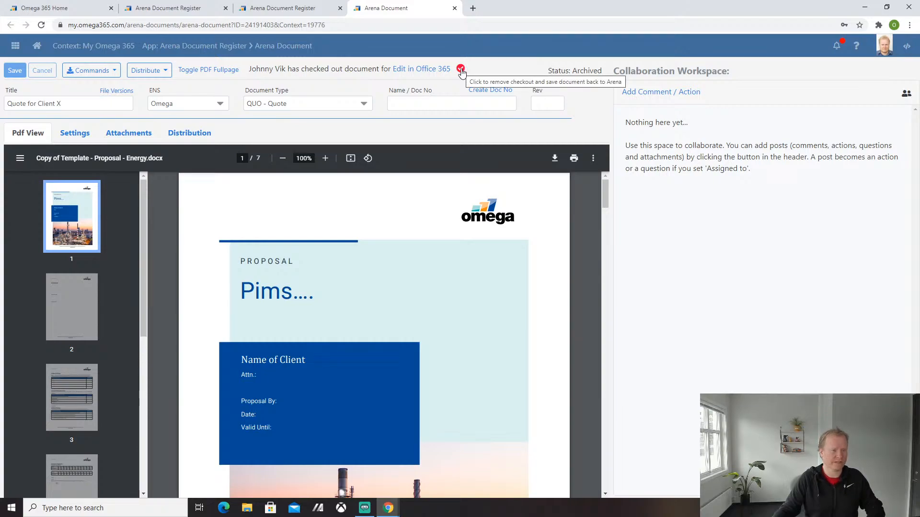
# Remove the checkout to save the edited quote back to Arena, and view its Introduction page in the PDF
pyautogui.click(461, 71)
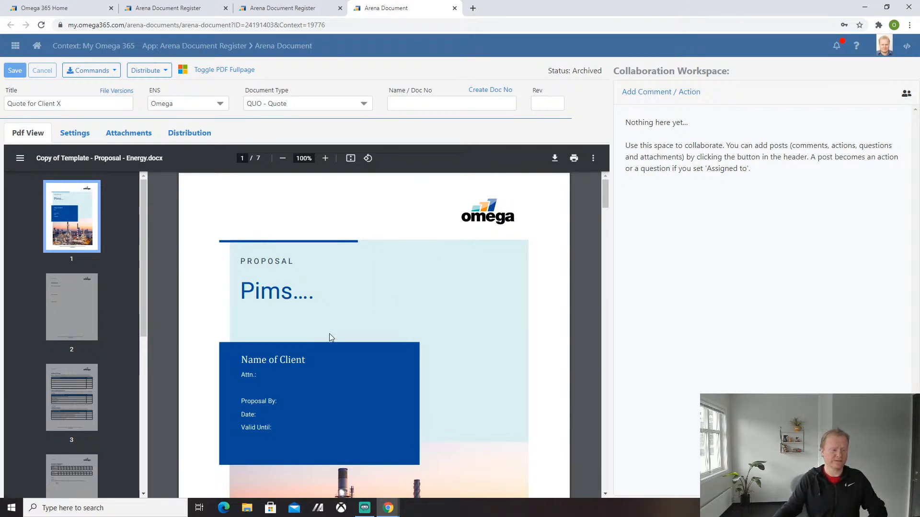
pyautogui.scroll(-8, 329, 333)
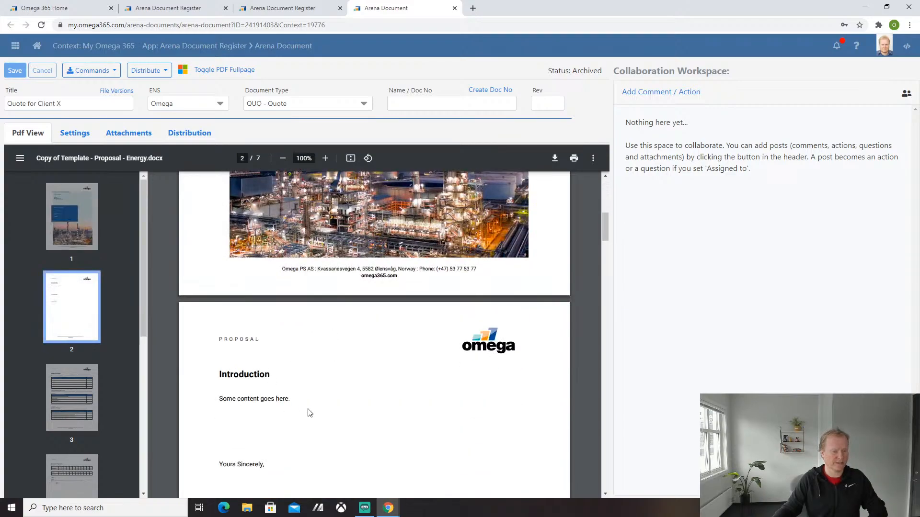
# Add two colleagues to the quote's person distribution list and mark both For Review
pyautogui.click(193, 140)
pyautogui.click(54, 300)
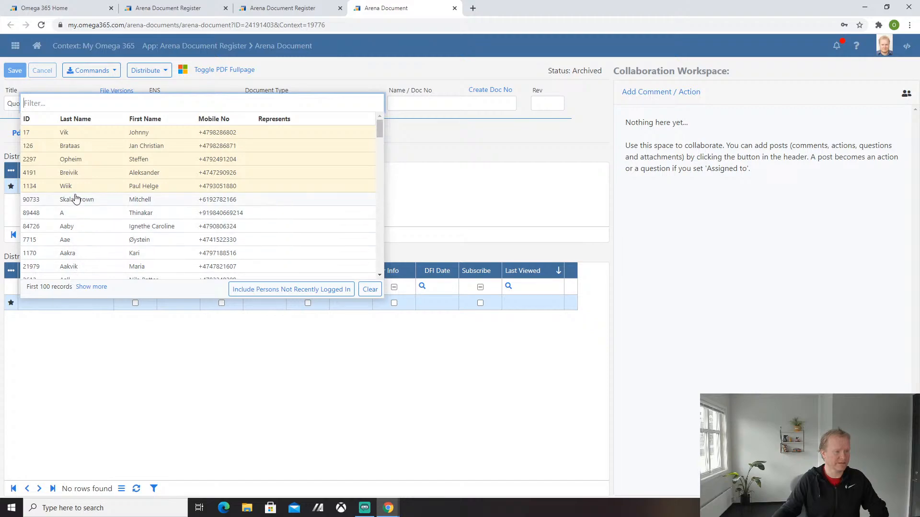
pyautogui.click(69, 135)
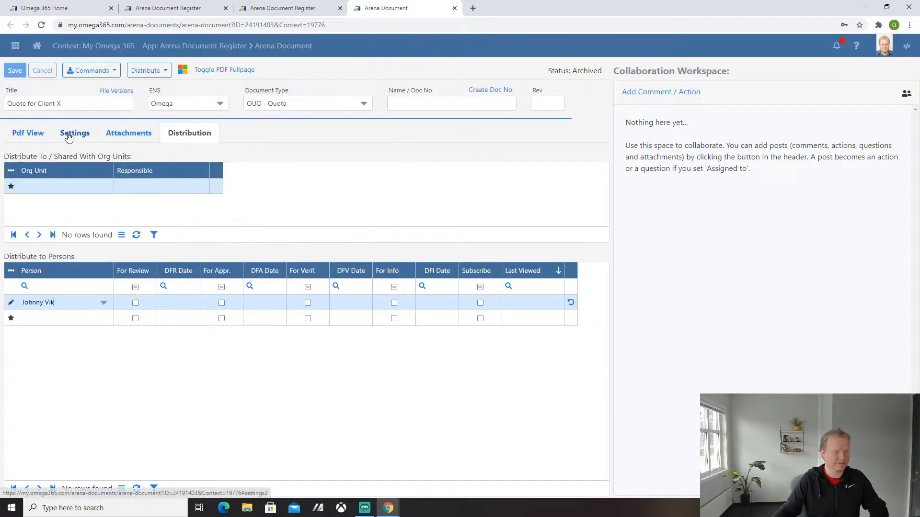
pyautogui.click(135, 303)
pyautogui.click(55, 318)
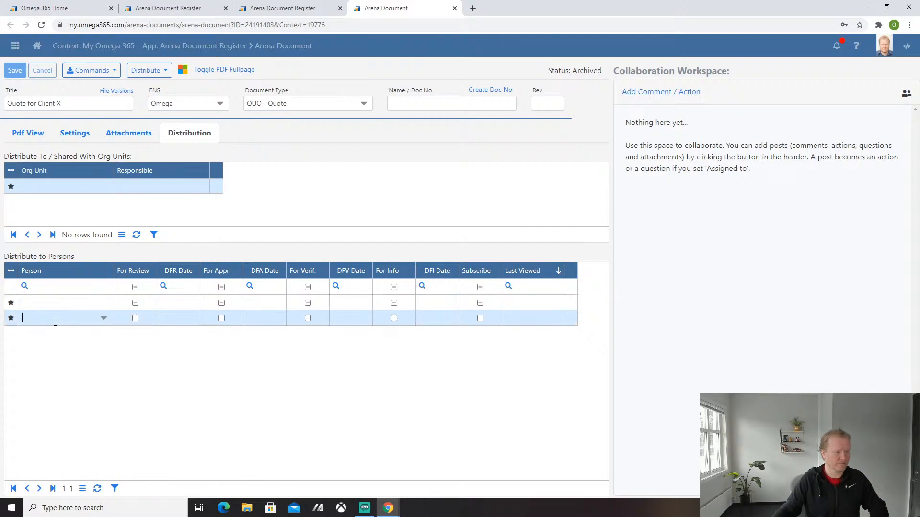
pyautogui.click(79, 159)
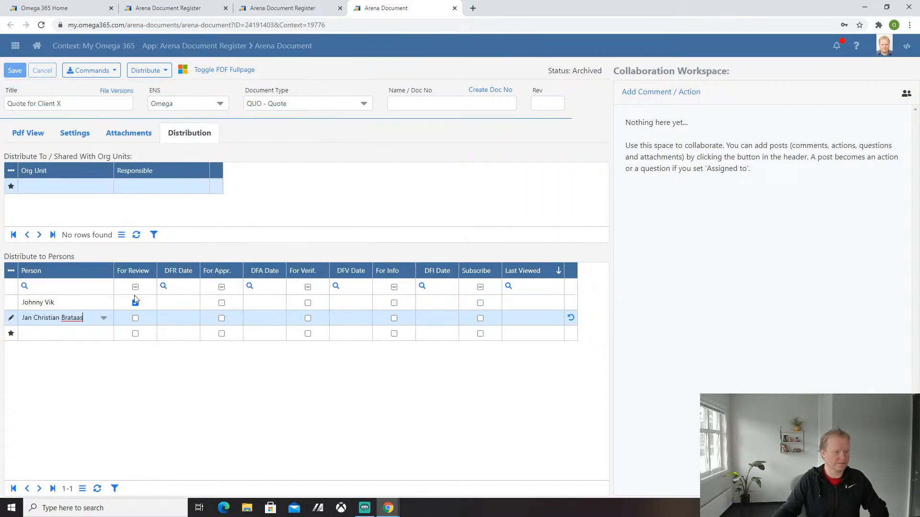
pyautogui.click(135, 319)
# Find a third colleague by first name, add them to the distribution list, and mark them For Approval
pyautogui.click(60, 334)
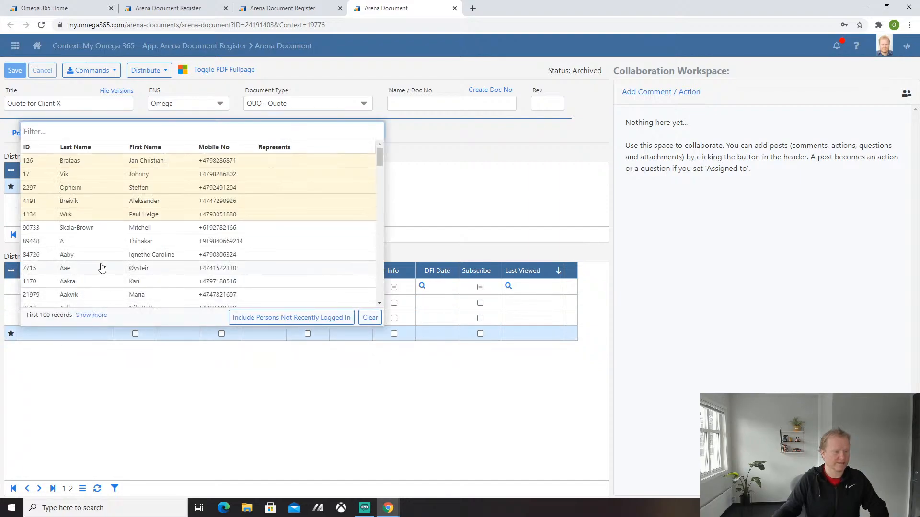
pyautogui.write('sv')
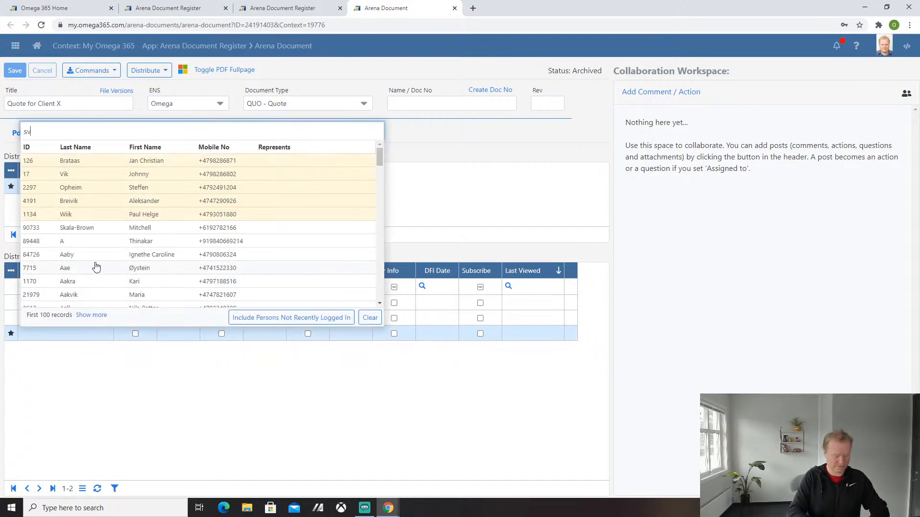
pyautogui.write('ein')
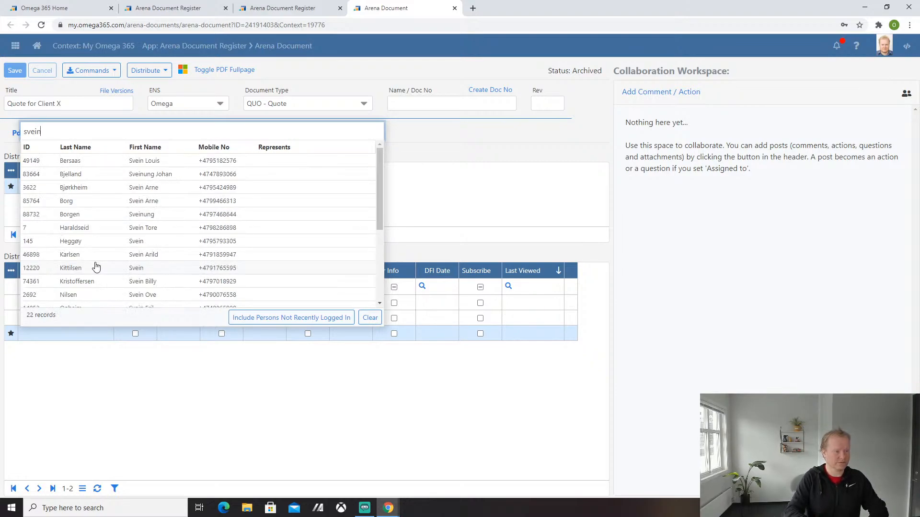
pyautogui.write(' tore')
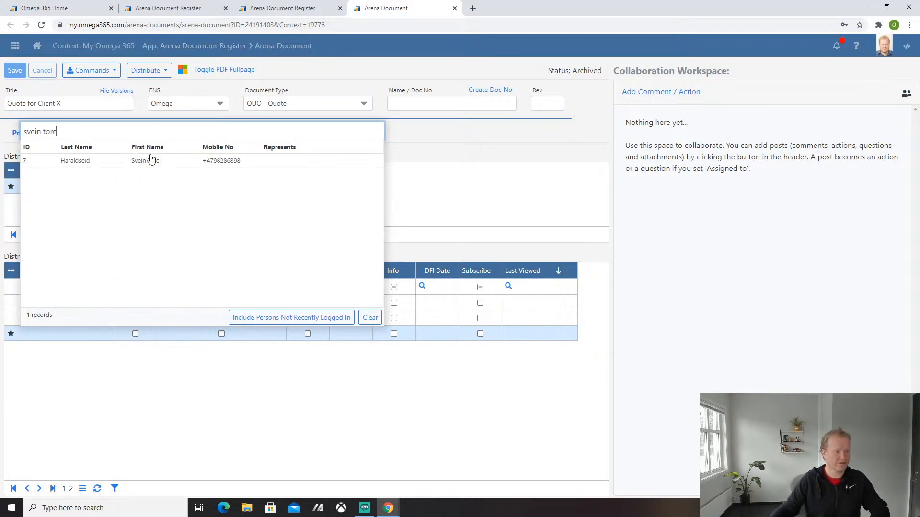
pyautogui.click(155, 161)
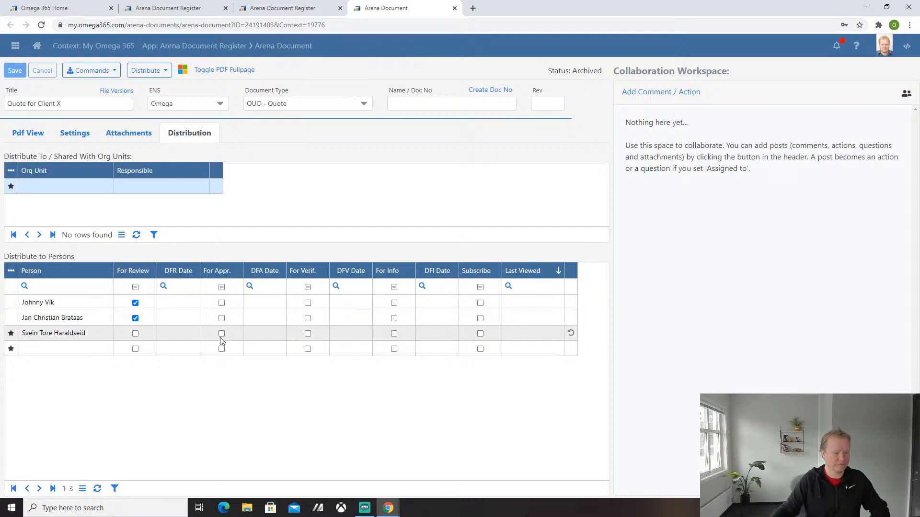
pyautogui.click(222, 334)
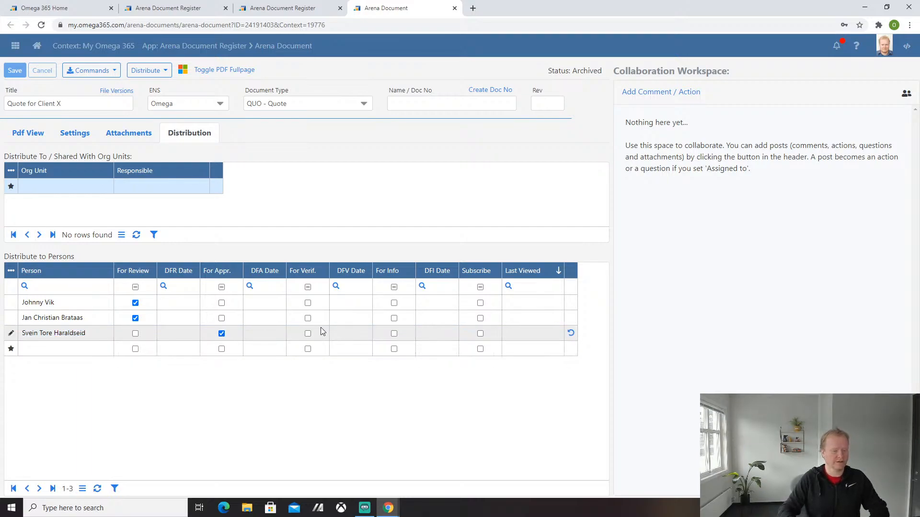
pyautogui.press('Up')
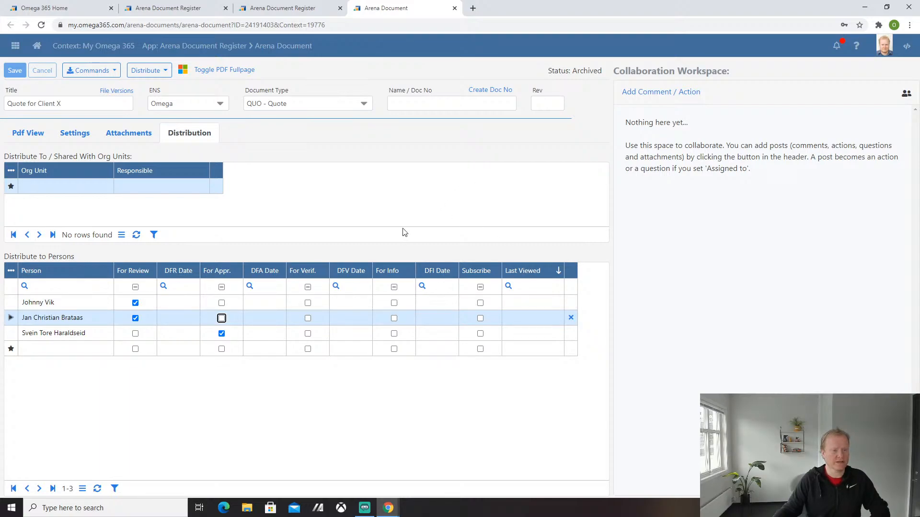
# Distribute the quote for review to the two listed reviewers
pyautogui.click(165, 73)
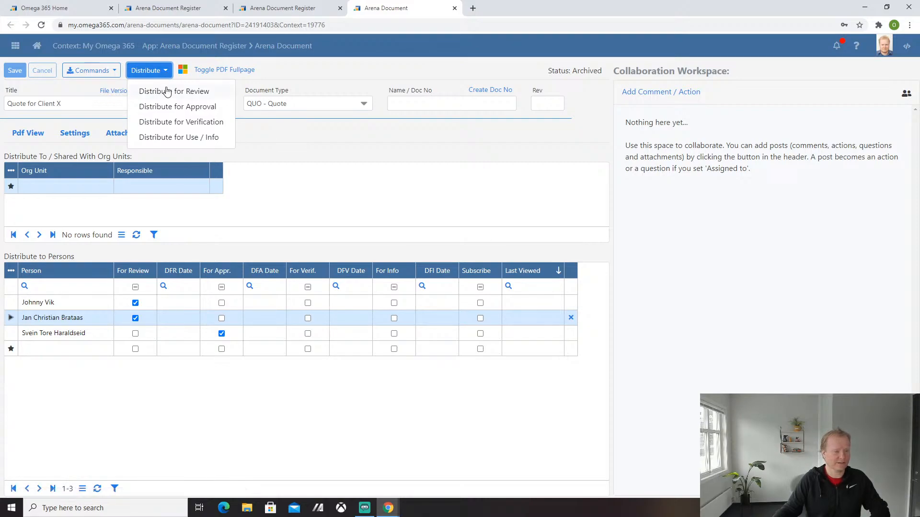
pyautogui.click(167, 91)
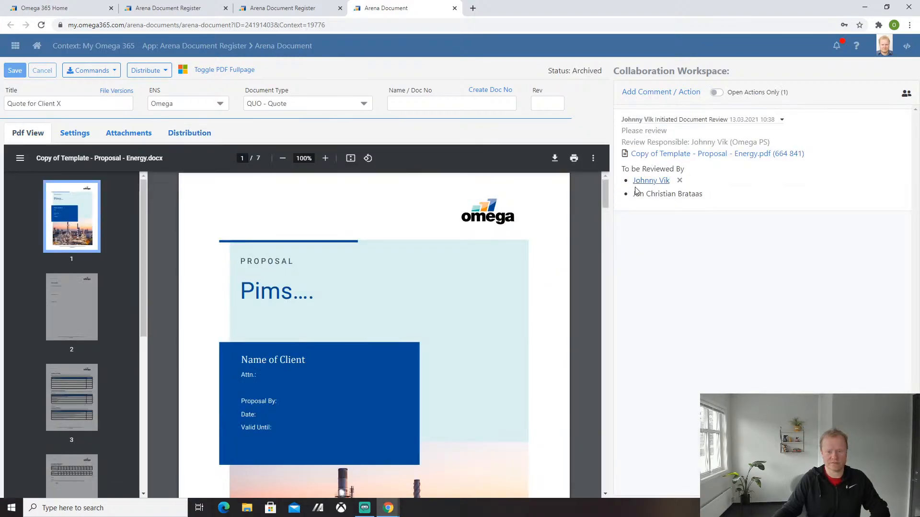
pyautogui.moveTo(665, 193)
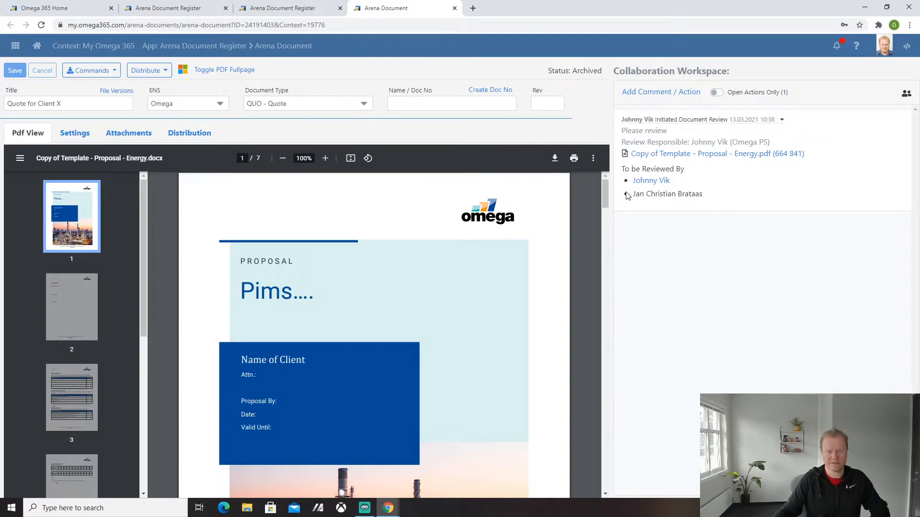
# Open the review copy of the PDF for markup, publish the note "Comment 1 from JV" on page 1, and close the review
pyautogui.click(657, 154)
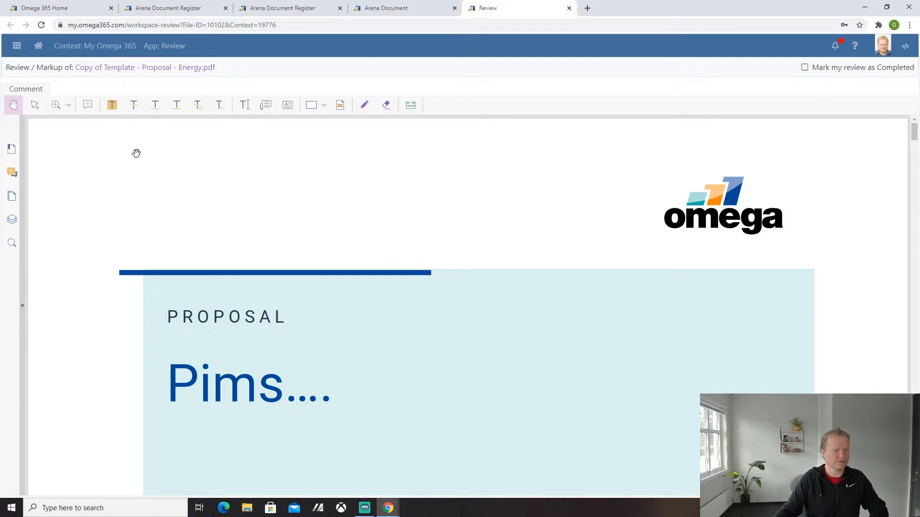
pyautogui.click(92, 114)
pyautogui.click(225, 189)
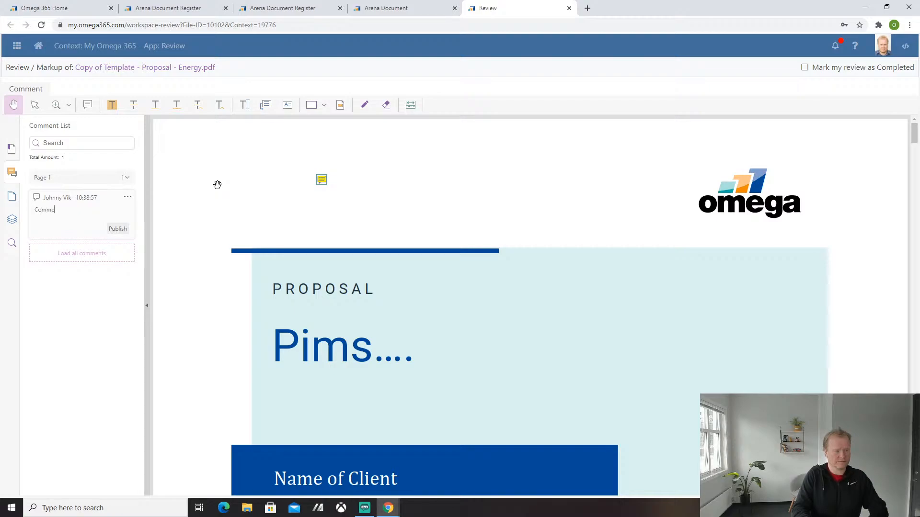
pyautogui.write('nt 1 from JV')
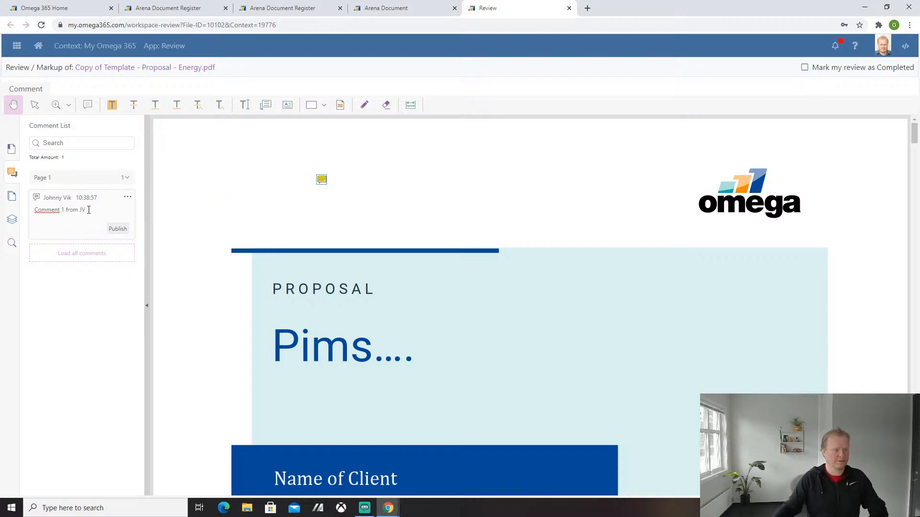
pyautogui.click(111, 229)
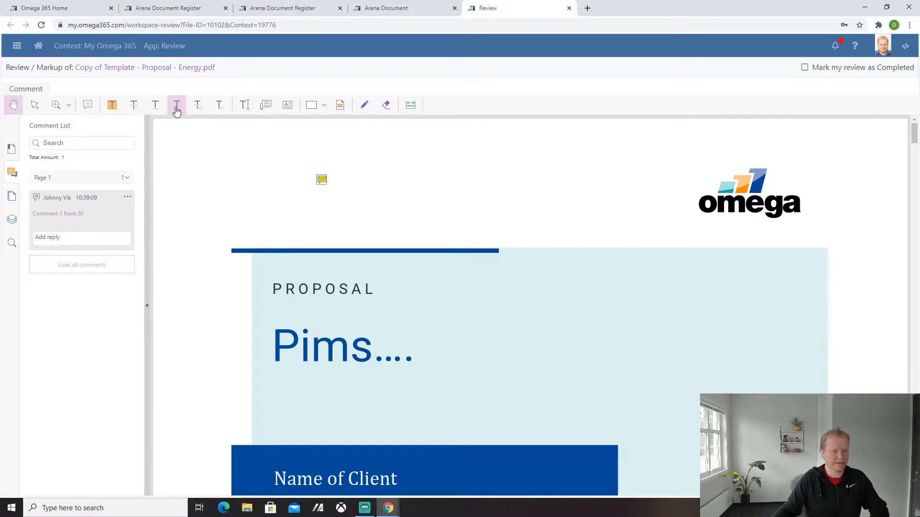
pyautogui.click(325, 106)
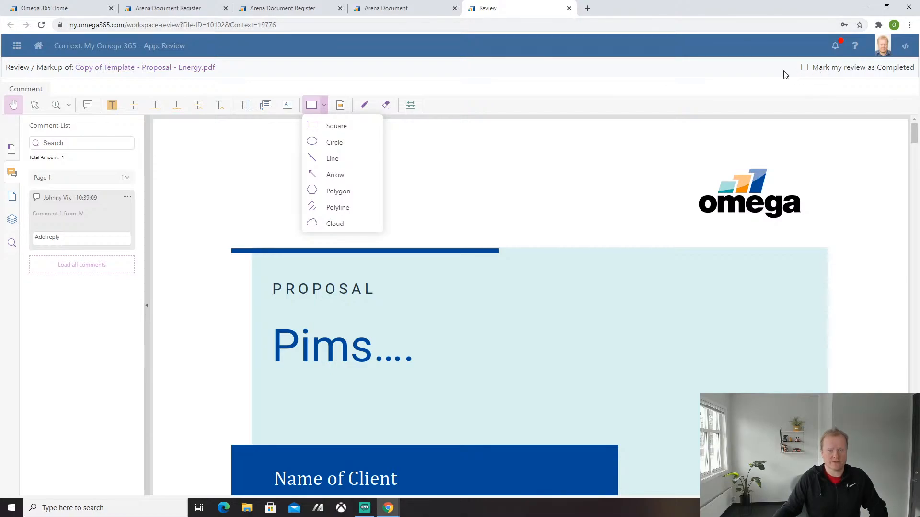
pyautogui.click(570, 8)
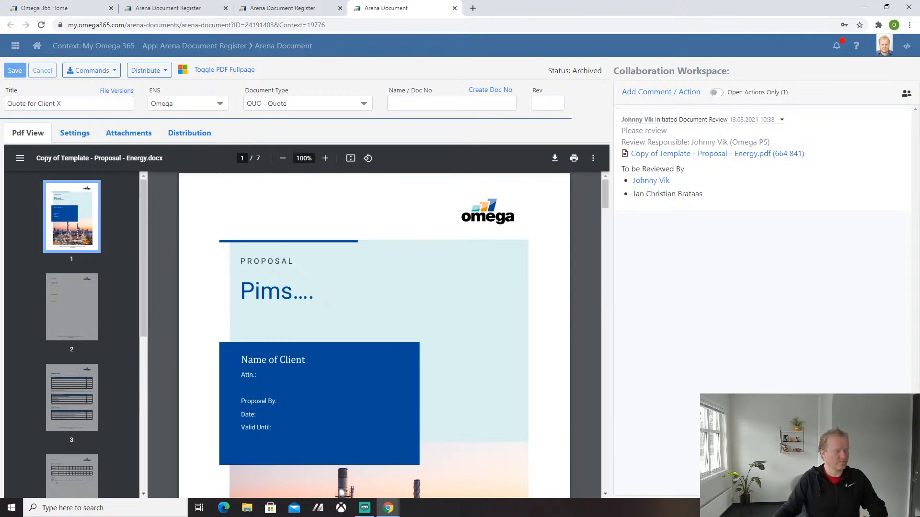
# Add the designated approver as a signatory in the document settings, without a due date
pyautogui.click(75, 134)
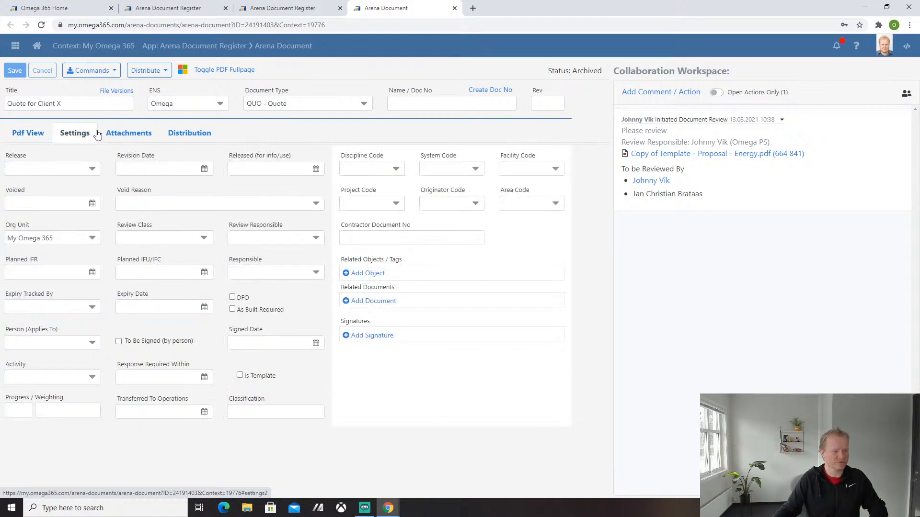
pyautogui.click(389, 338)
pyautogui.click(399, 336)
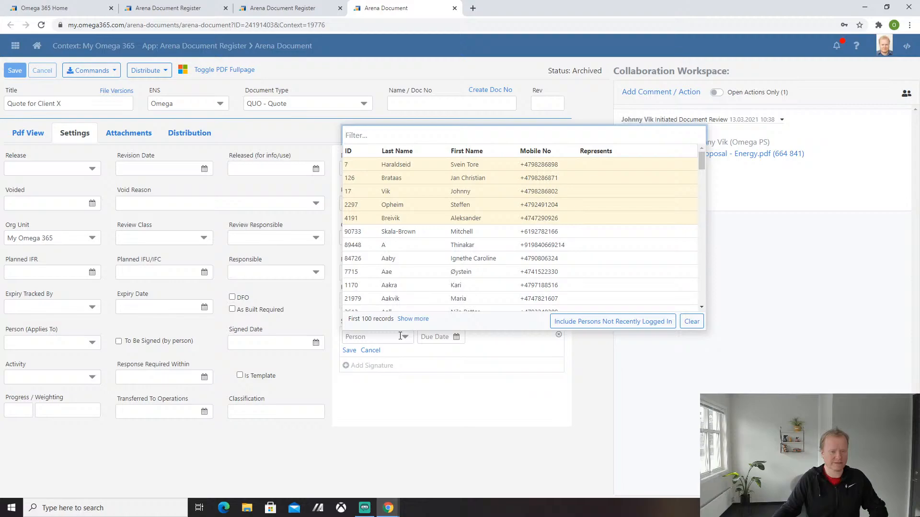
pyautogui.click(399, 165)
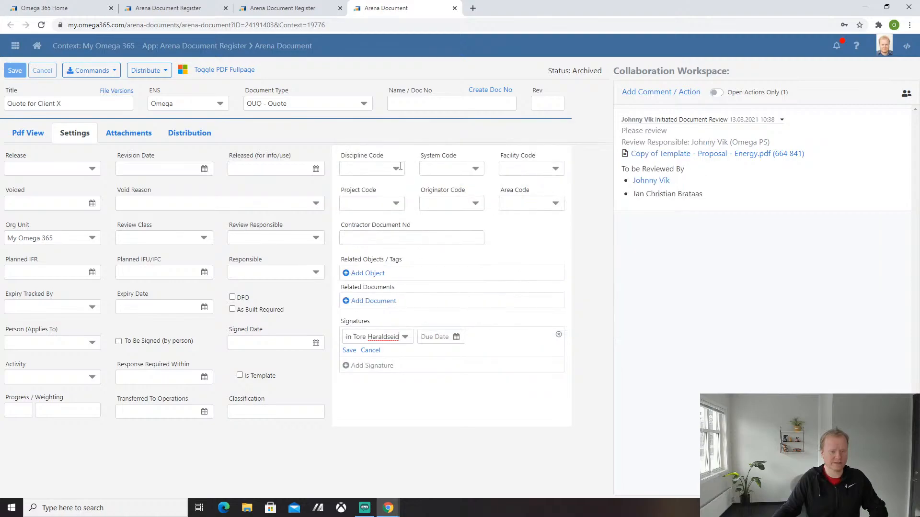
pyautogui.click(345, 352)
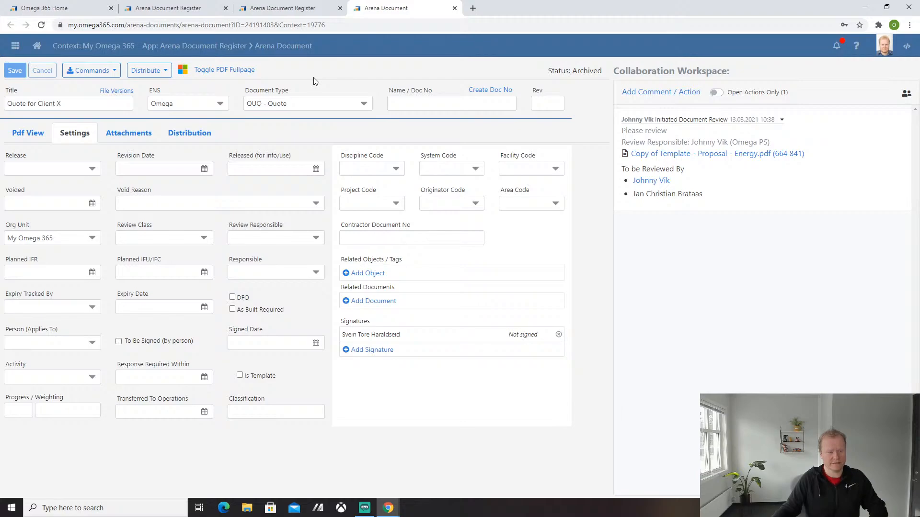
# Add the review responsible as a second signatory and save the signature entry
pyautogui.click(375, 350)
pyautogui.click(375, 351)
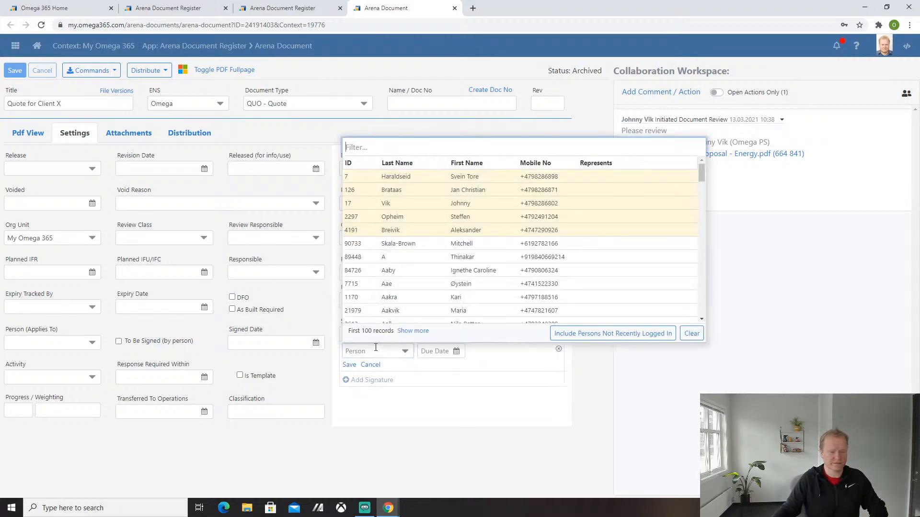
pyautogui.click(400, 204)
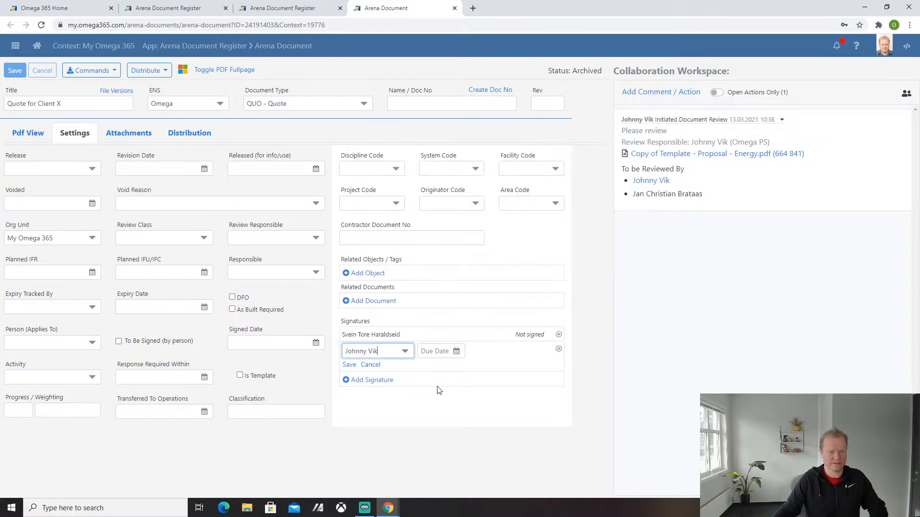
pyautogui.click(349, 365)
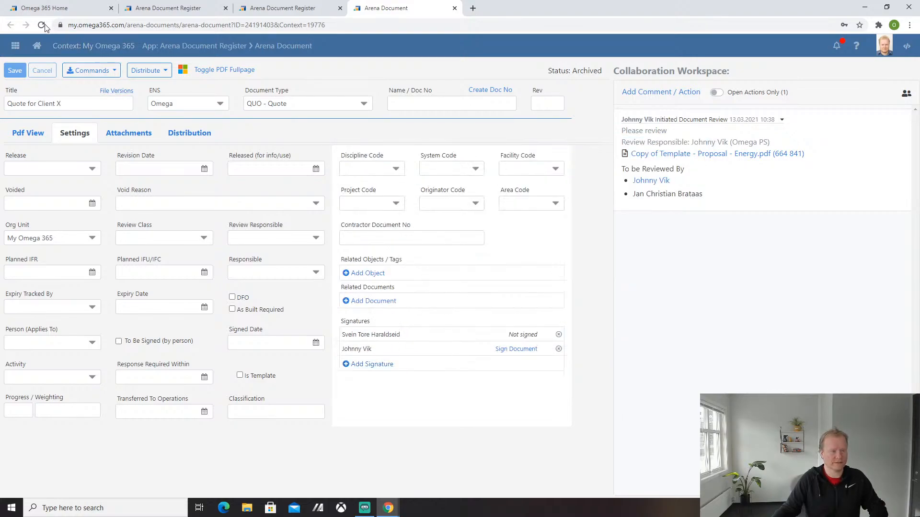